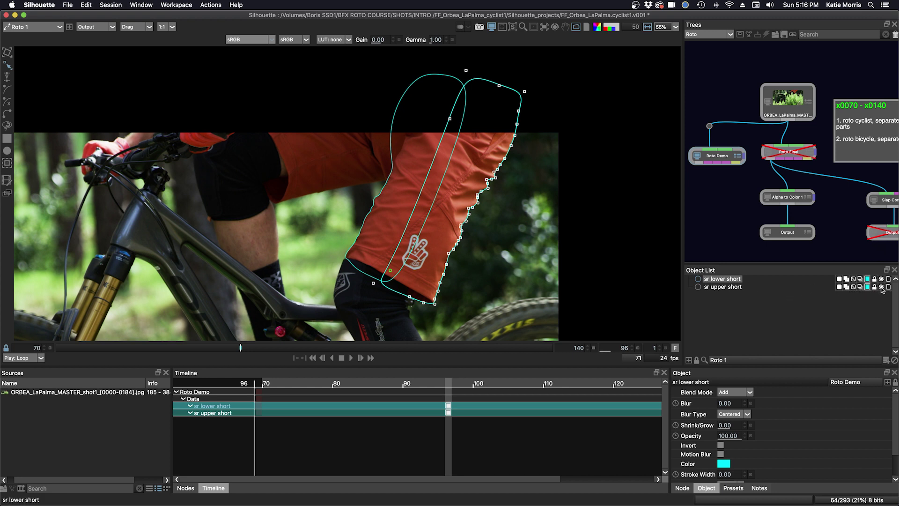
# - Hide the sr upper short shape in the viewer to work only on sr lower short
pyautogui.click(881, 287)
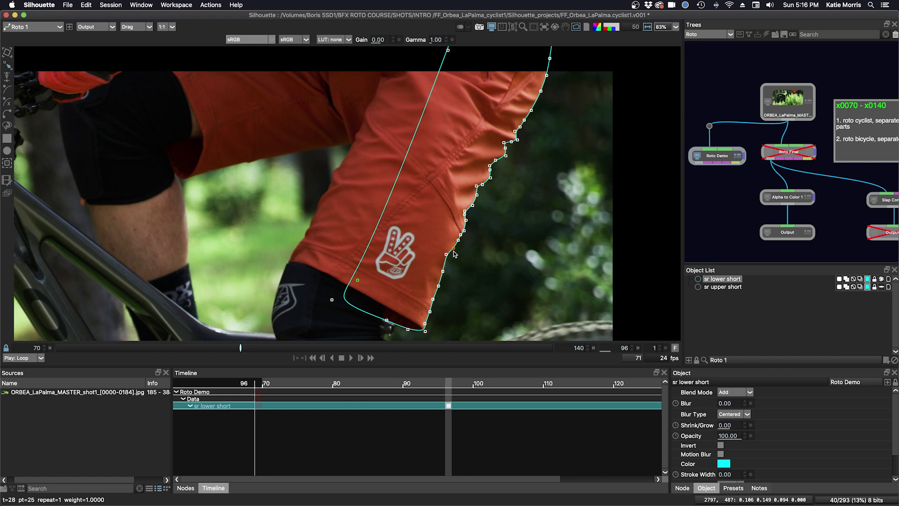
pyautogui.scroll(1, 452, 255)
pyautogui.moveTo(488, 213); pyautogui.dragTo(473, 219)
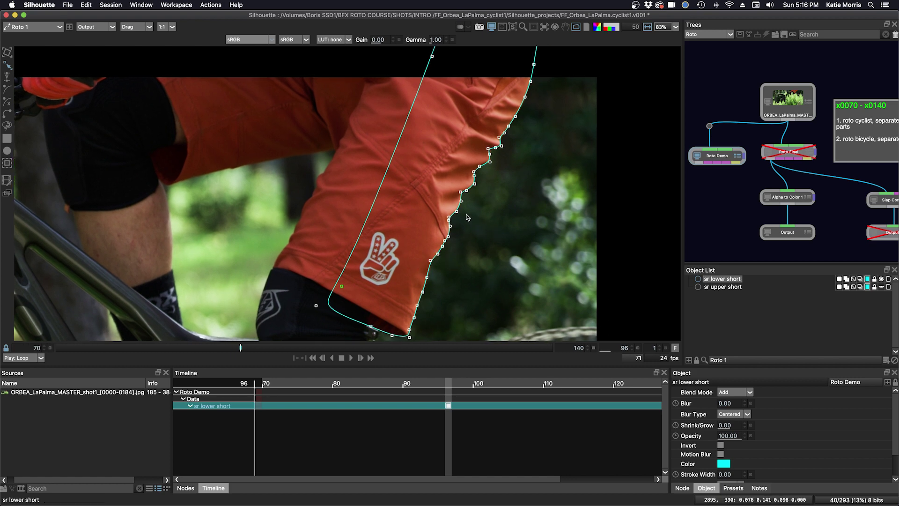
# - Go to frame 88 and move the whole sr lower short shape onto the back edge of the shorts
pyautogui.moveTo(240, 347); pyautogui.dragTo(137, 348)
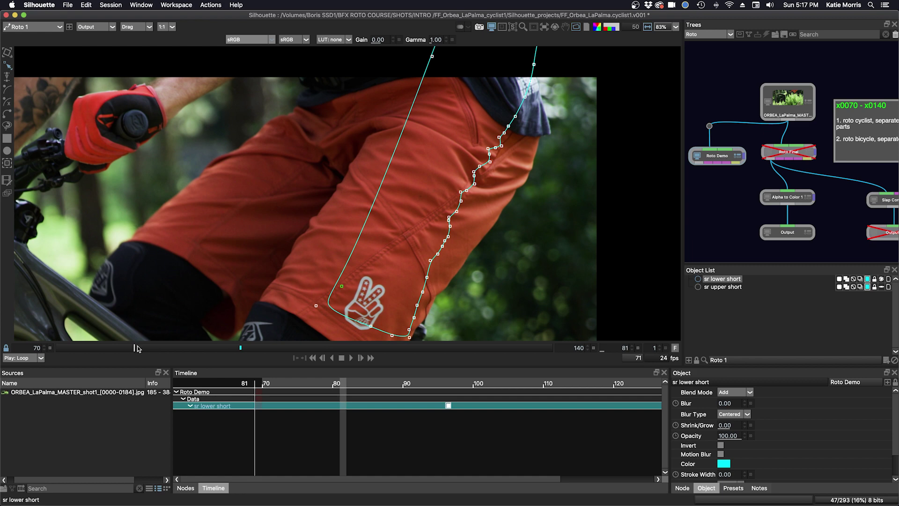
pyautogui.moveTo(137, 347)
pyautogui.mouseDown()
pyautogui.moveTo(240, 352)
pyautogui.moveTo(127, 349)
pyautogui.mouseUp()
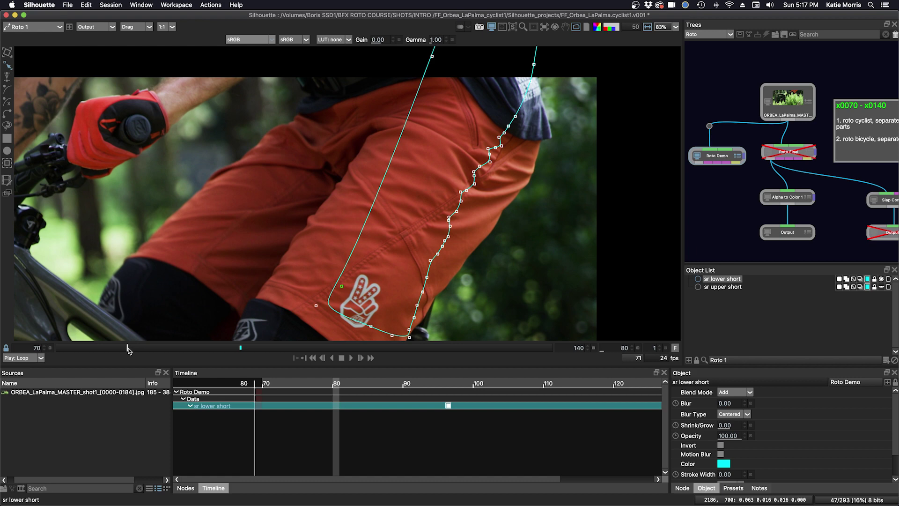
pyautogui.moveTo(127, 349); pyautogui.dragTo(183, 353)
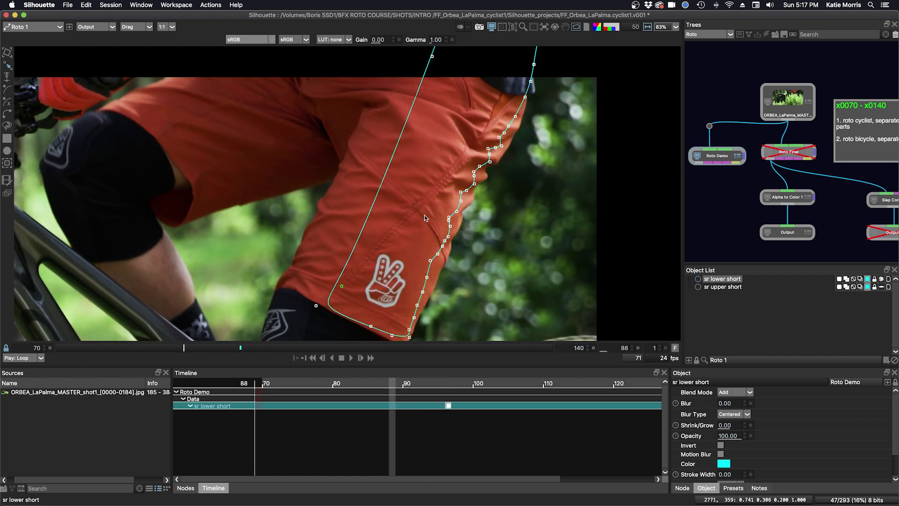
pyautogui.click(439, 219)
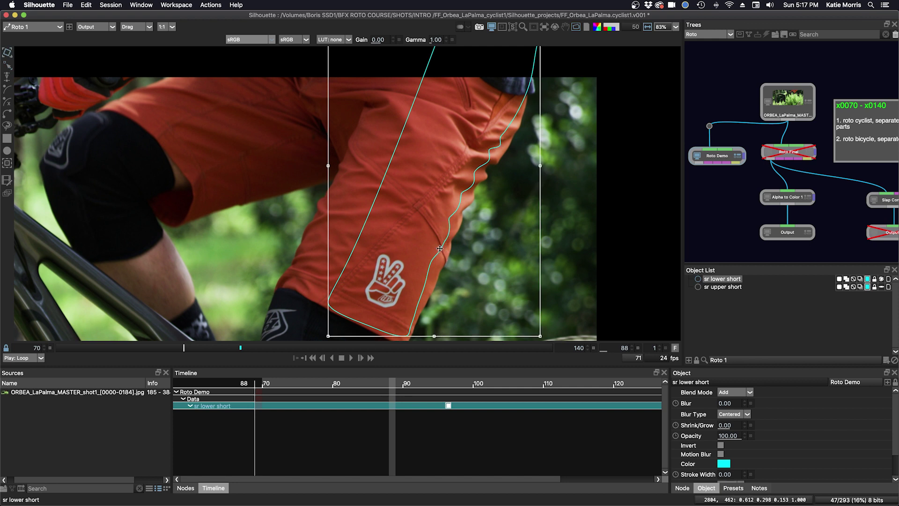
pyautogui.moveTo(439, 248); pyautogui.dragTo(492, 189)
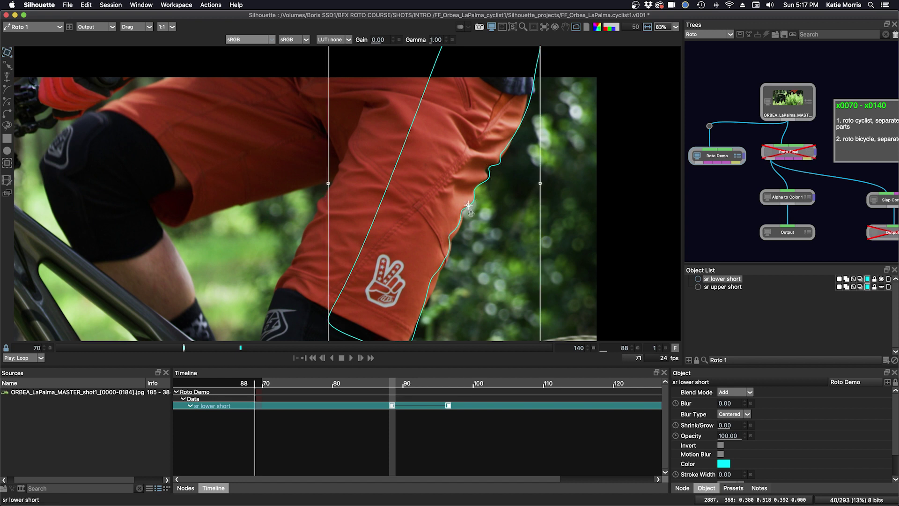
pyautogui.moveTo(478, 237); pyautogui.dragTo(482, 234)
# - At frame 88, fine-tune the sr lower short shape and its points along the wrinkled back edge of the leg
pyautogui.press('t')
pyautogui.moveTo(534, 118)
pyautogui.mouseDown()
pyautogui.moveTo(486, 176)
pyautogui.moveTo(493, 158)
pyautogui.mouseUp()
pyautogui.moveTo(506, 144); pyautogui.dragTo(510, 144)
pyautogui.moveTo(436, 214); pyautogui.dragTo(466, 241)
pyautogui.moveTo(457, 229); pyautogui.dragTo(454, 242)
pyautogui.click(438, 281)
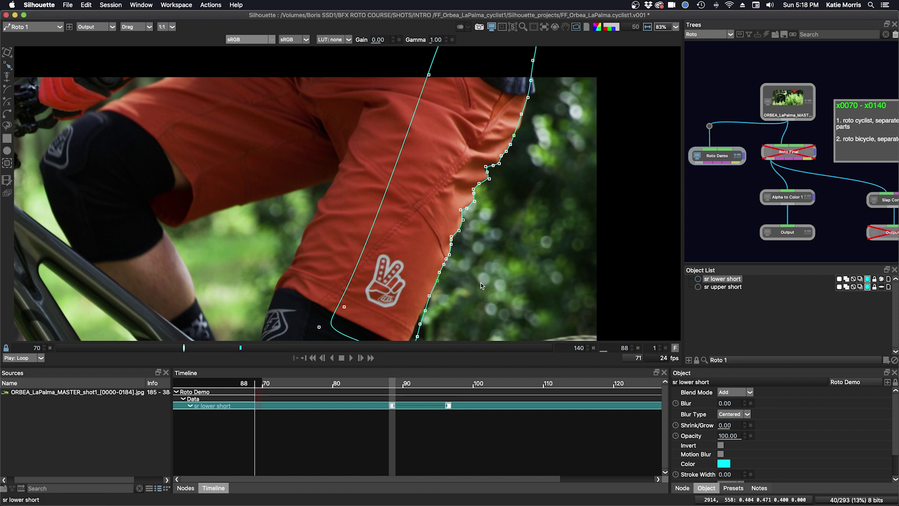
# - Reposition the lower back edge and hem corner points at frame 88 to match the bottom of the shorts
pyautogui.moveTo(480, 282); pyautogui.dragTo(381, 322)
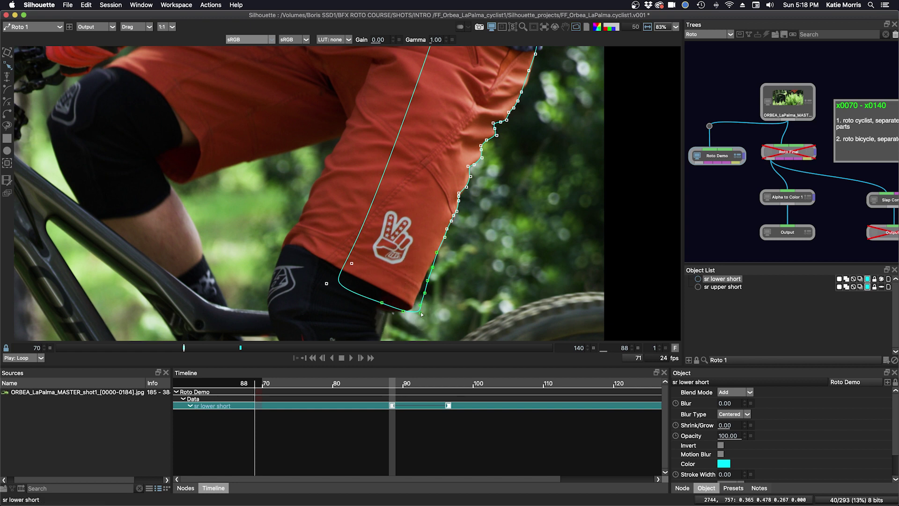
pyautogui.moveTo(433, 267); pyautogui.dragTo(427, 265)
pyautogui.moveTo(417, 235); pyautogui.dragTo(435, 254)
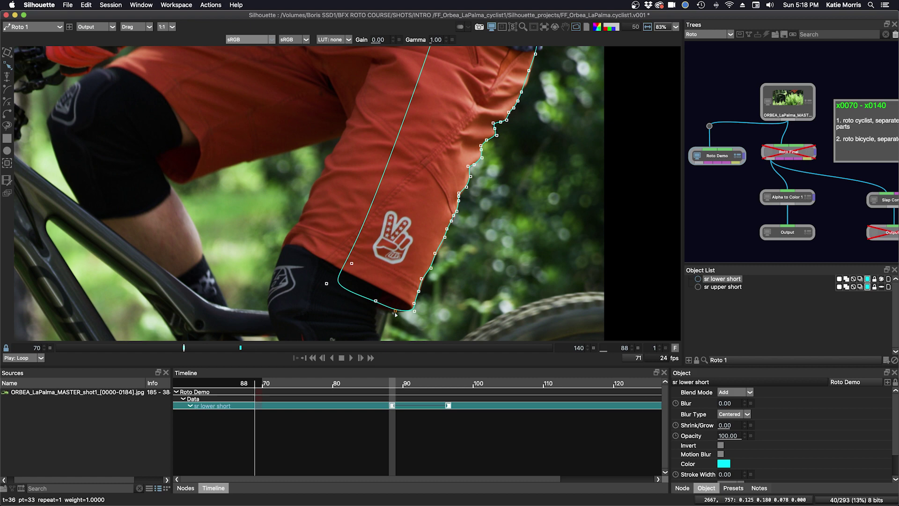
pyautogui.moveTo(398, 309); pyautogui.dragTo(370, 303)
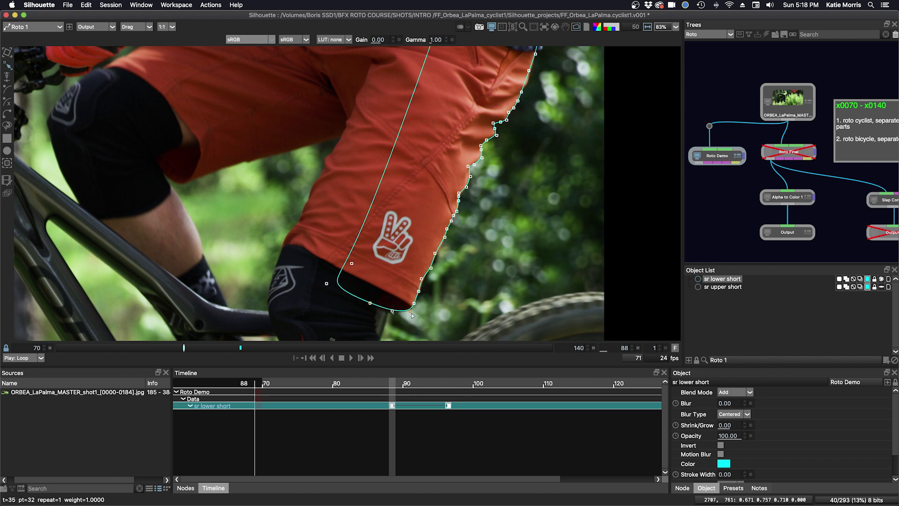
# - Compare frames 88 and 96, then transform the sr lower short shape at frame 91 to fit the leg's back edge
pyautogui.click(401, 384)
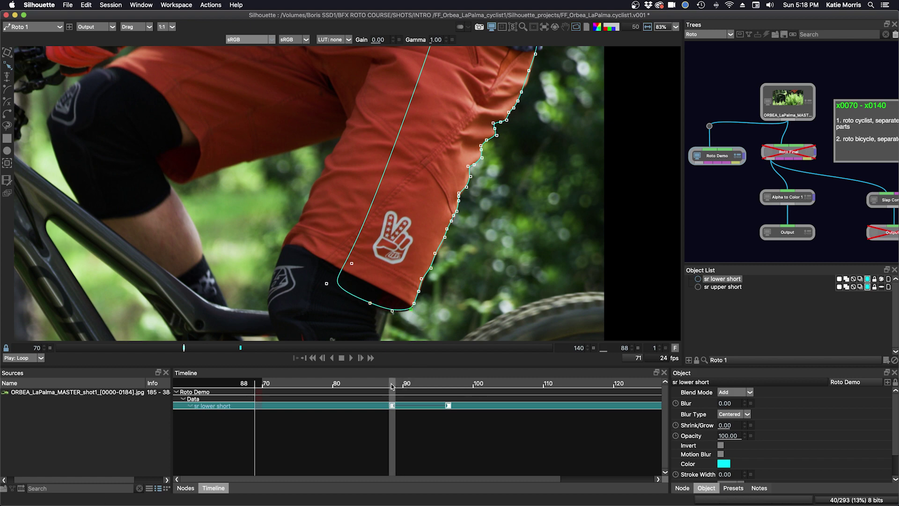
pyautogui.moveTo(401, 384)
pyautogui.mouseDown()
pyautogui.moveTo(448, 377)
pyautogui.moveTo(392, 373)
pyautogui.mouseUp()
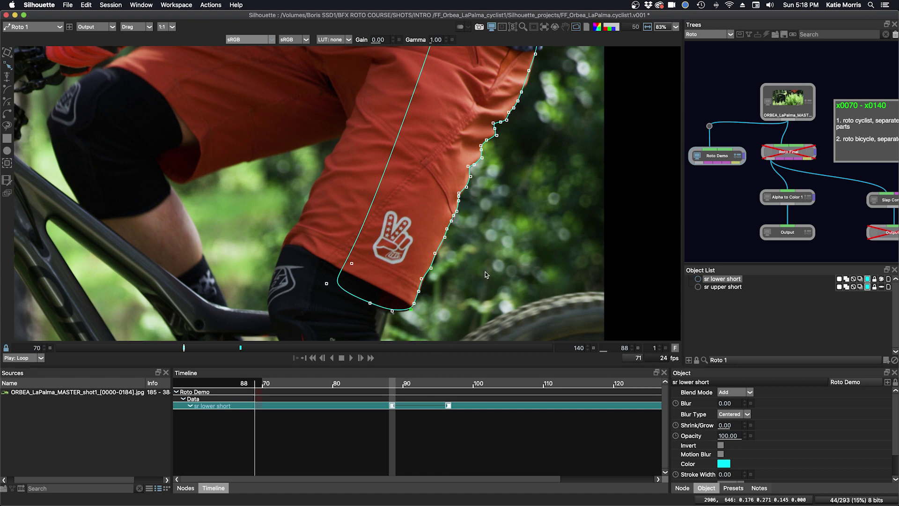
pyautogui.hotkey('shift', 'x')
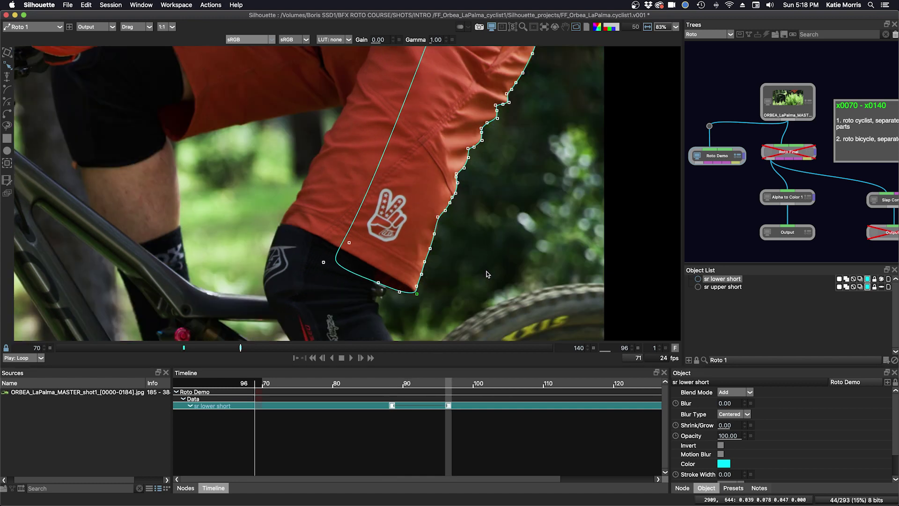
pyautogui.hotkey('ctrl', 'Left')
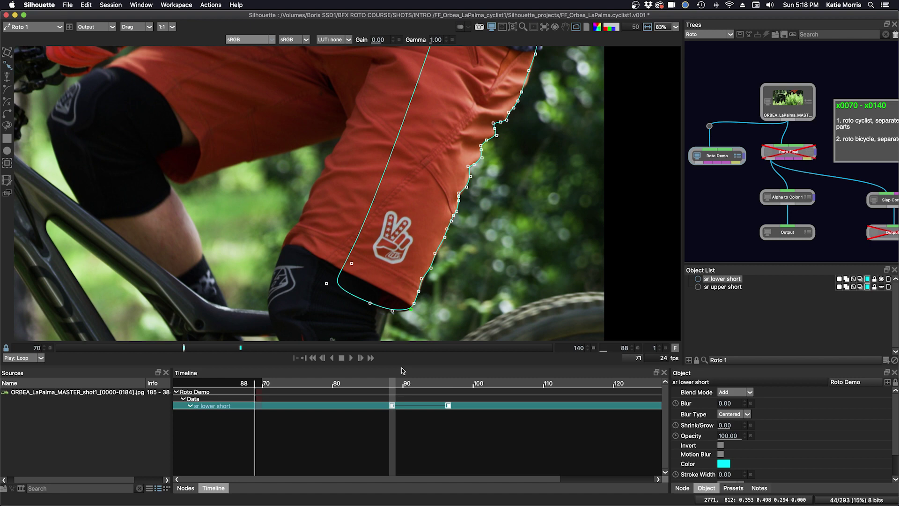
pyautogui.moveTo(394, 378); pyautogui.dragTo(414, 387)
pyautogui.press('t')
pyautogui.moveTo(473, 206); pyautogui.dragTo(474, 198)
pyautogui.moveTo(494, 157); pyautogui.dragTo(482, 215)
pyautogui.press('t')
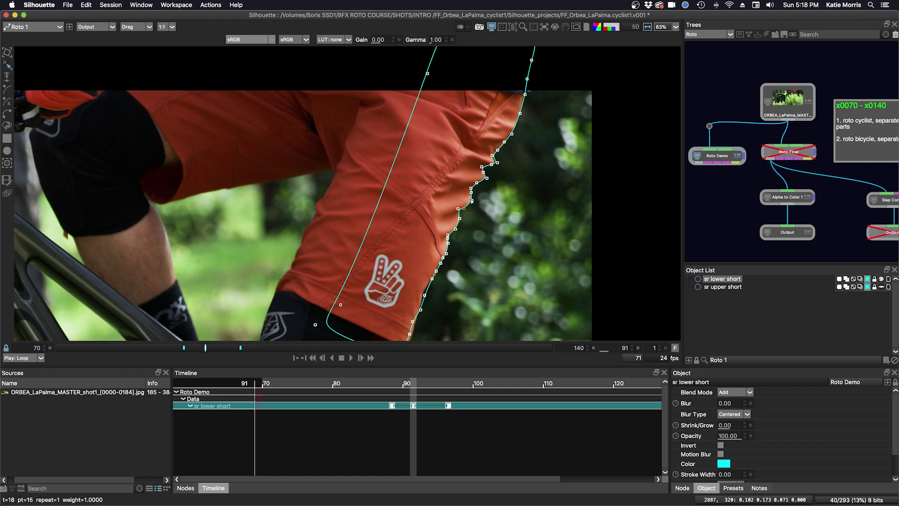
# - Adjust the hem and lower corner points of sr lower short at frame 91 to follow the bottom of the shorts
pyautogui.scroll(-5, 440, 228)
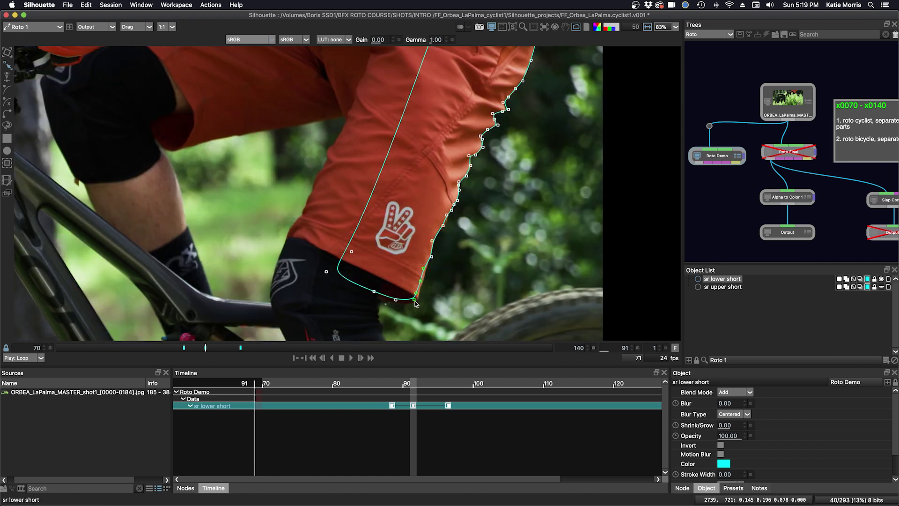
pyautogui.moveTo(415, 294); pyautogui.dragTo(371, 292)
pyautogui.moveTo(449, 306); pyautogui.dragTo(455, 304)
pyautogui.hscroll(3, 455, 304)
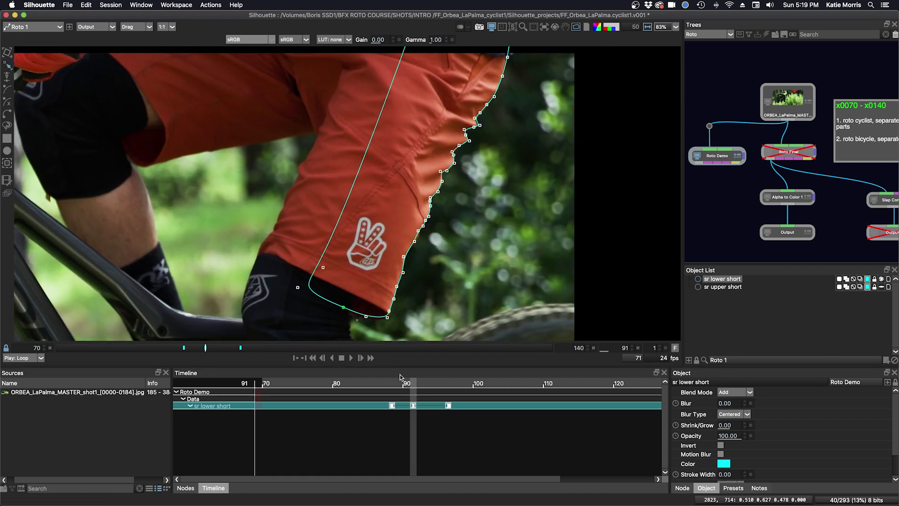
# - Try moving the whole sr lower short shape down to the shorts' back edge at frame 85
pyautogui.moveTo(415, 383); pyautogui.dragTo(395, 387)
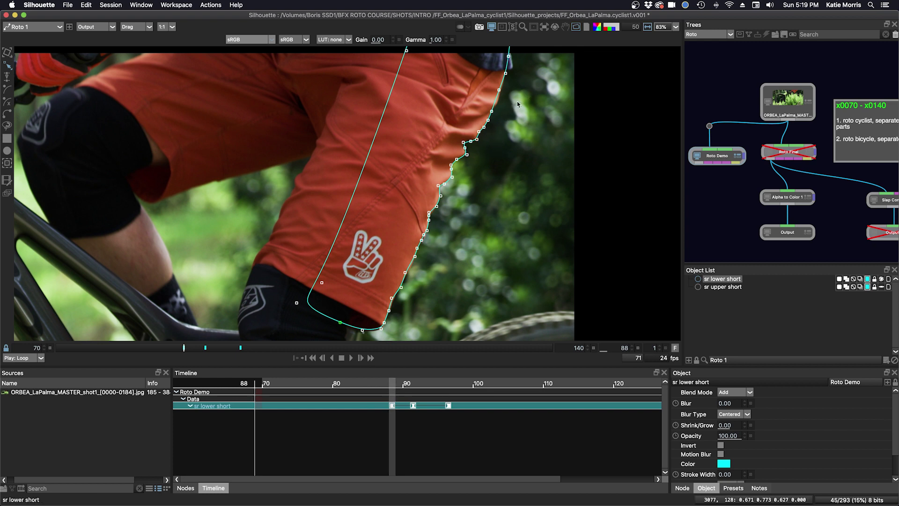
pyautogui.moveTo(523, 114); pyautogui.dragTo(383, 270)
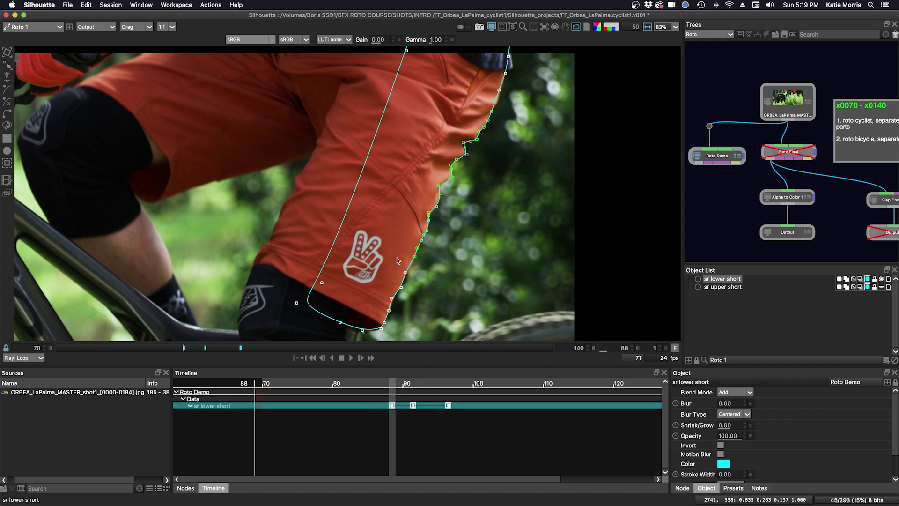
pyautogui.click(411, 283)
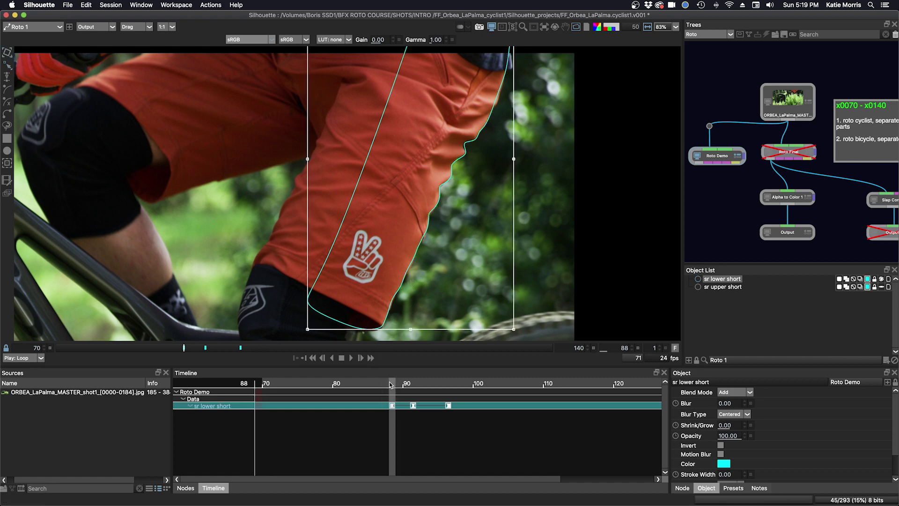
pyautogui.moveTo(391, 385); pyautogui.dragTo(373, 385)
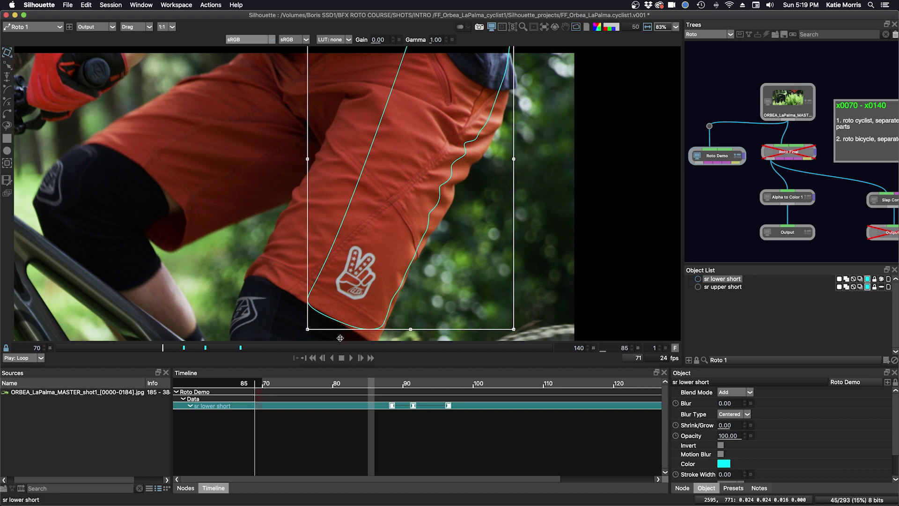
pyautogui.moveTo(342, 323); pyautogui.dragTo(336, 362)
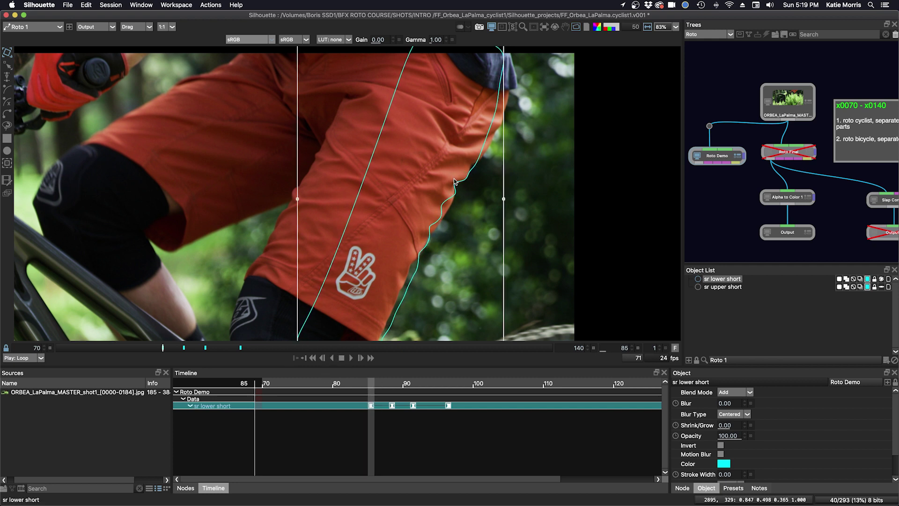
# - Delete the sr lower short keyframe at frame 85
pyautogui.moveTo(373, 383)
pyautogui.mouseDown()
pyautogui.moveTo(393, 384)
pyautogui.moveTo(373, 384)
pyautogui.mouseUp()
pyautogui.click(371, 406)
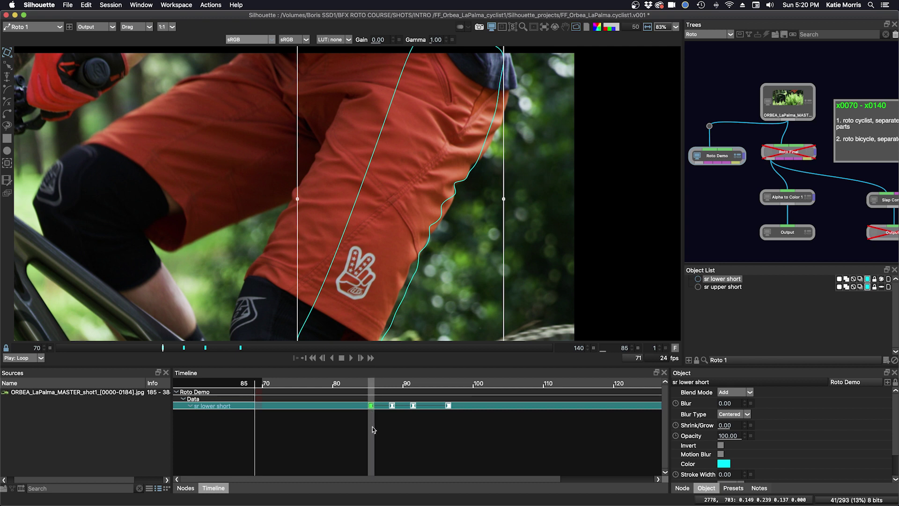
pyautogui.press('Delete')
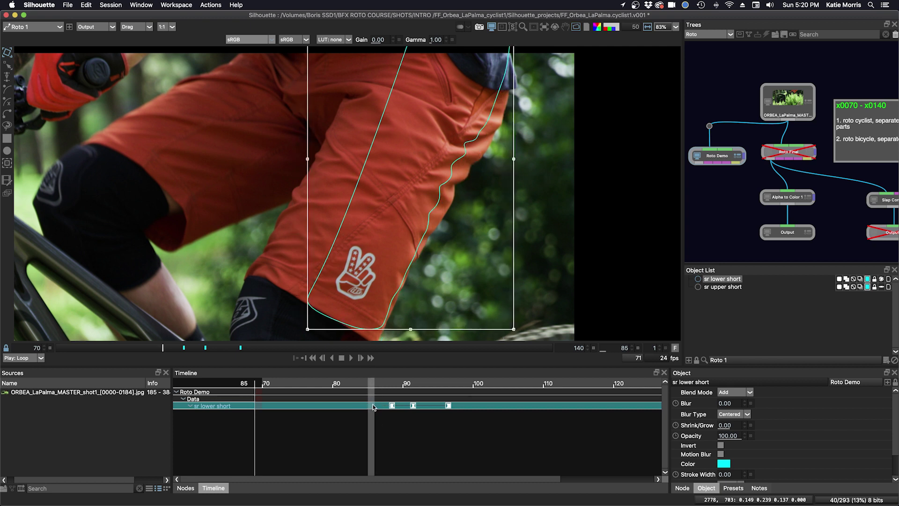
# - At frame 91, nudge the sr lower short points beside and below the hand logo onto the shorts' back edge
pyautogui.click(380, 385)
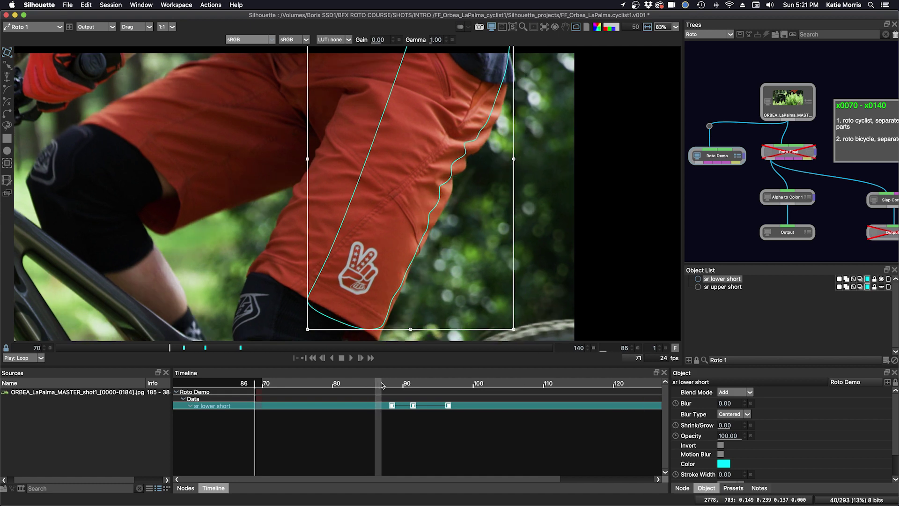
pyautogui.moveTo(381, 385); pyautogui.dragTo(412, 396)
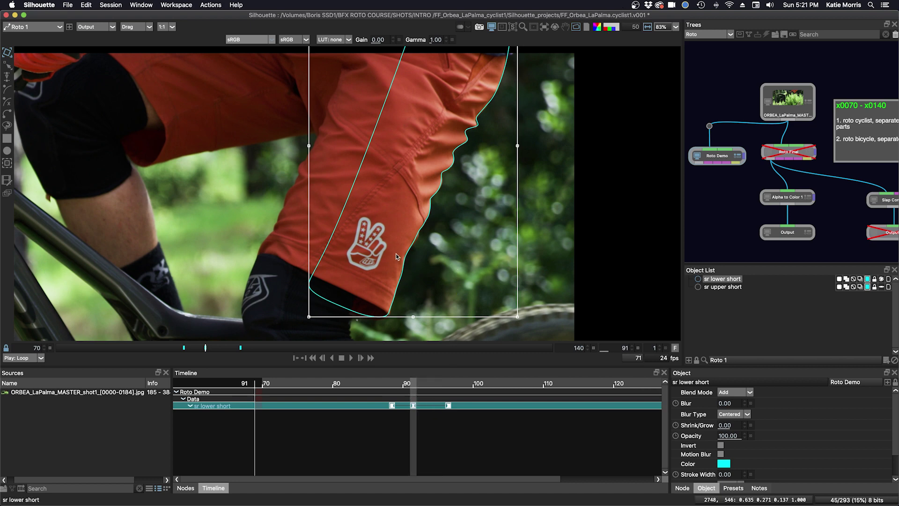
pyautogui.scroll(4, 408, 255)
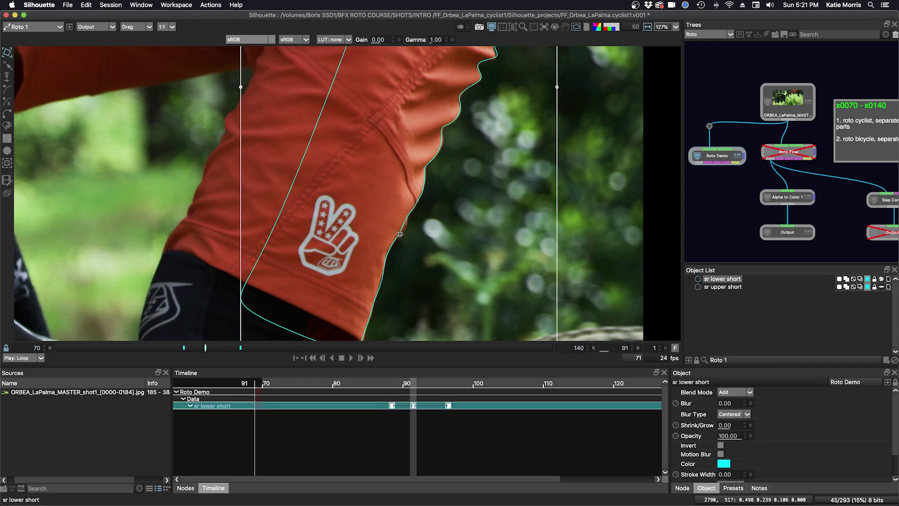
pyautogui.click(403, 234)
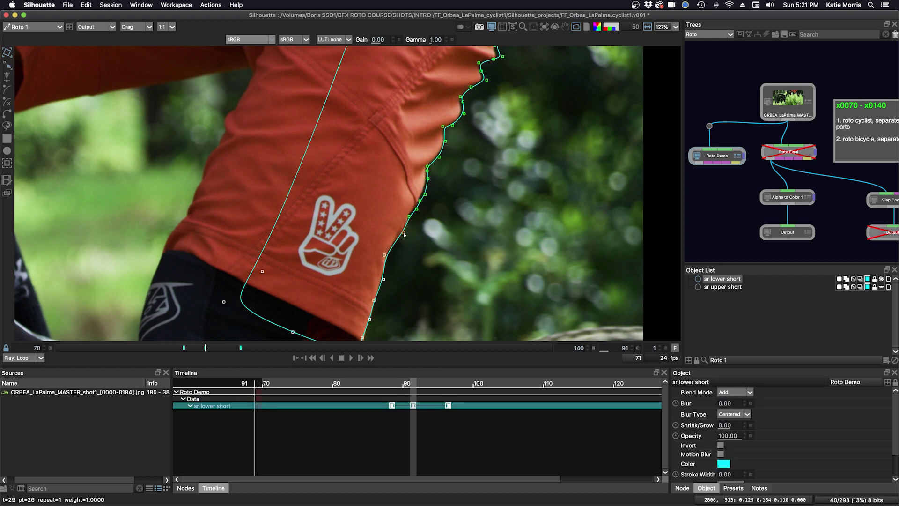
pyautogui.moveTo(403, 233); pyautogui.dragTo(401, 232)
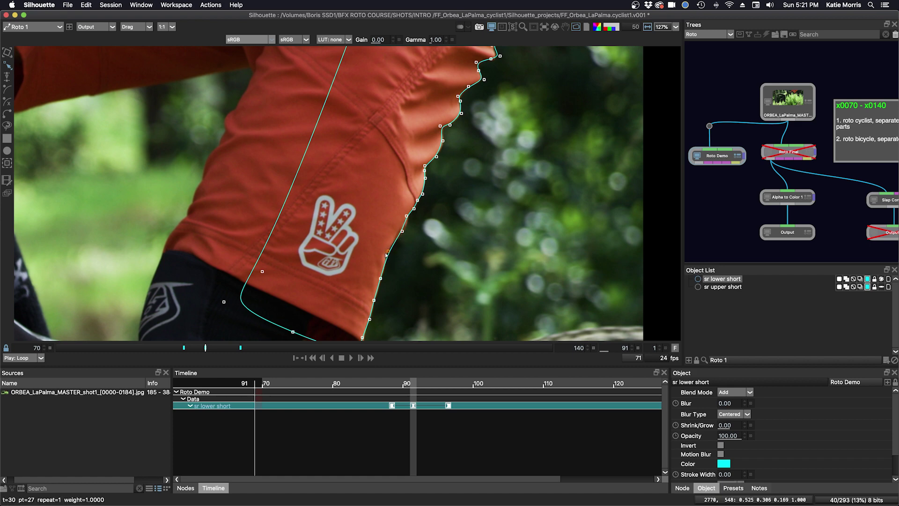
pyautogui.moveTo(381, 279); pyautogui.dragTo(383, 274)
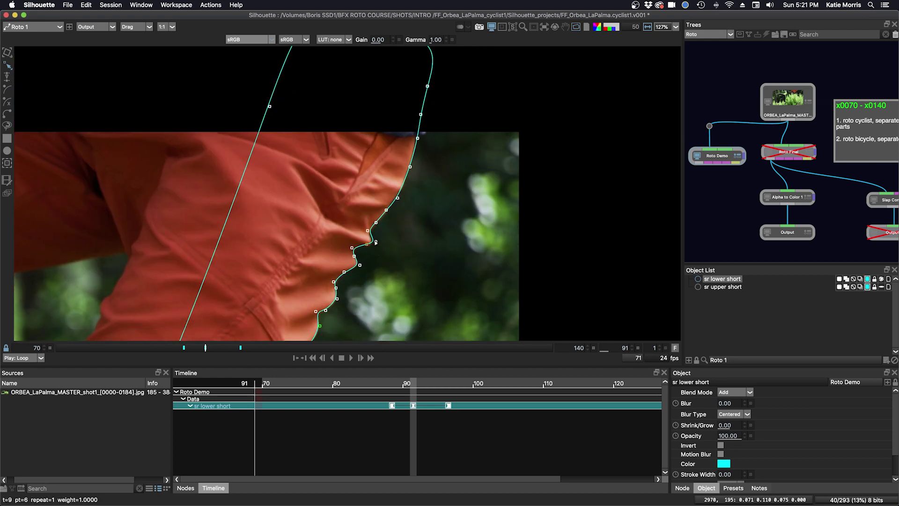
# - Refine the points around the upper fabric folds at frame 91 so the shape follows the shorts' back edge
pyautogui.click(375, 241)
pyautogui.keyDown('alt'); pyautogui.click(367, 244); pyautogui.keyUp('alt')
pyautogui.moveTo(376, 241); pyautogui.dragTo(372, 243)
pyautogui.click(368, 231)
pyautogui.click(410, 166)
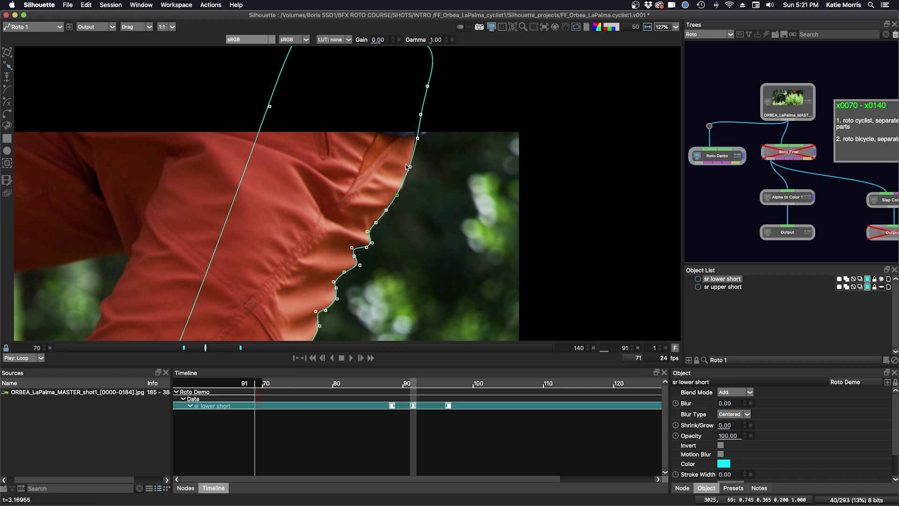
# - At frame 88, refine the sr lower short points around the upper fabric fold and along the edge above it
pyautogui.moveTo(352, 248); pyautogui.dragTo(421, 224)
pyautogui.click(404, 385)
pyautogui.click(399, 384)
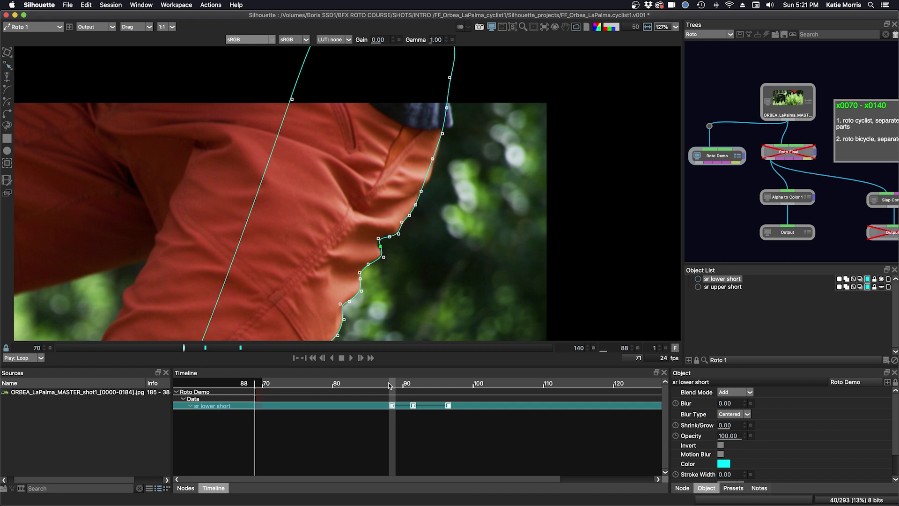
pyautogui.click(392, 384)
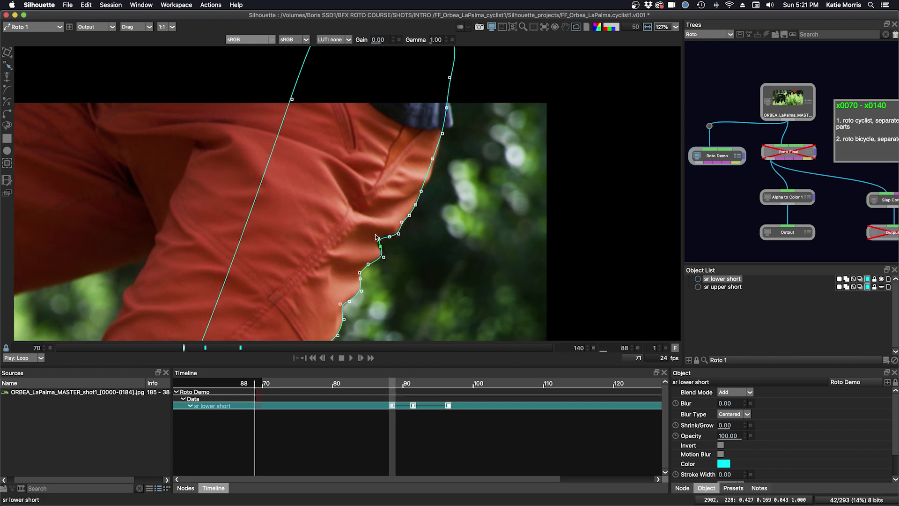
pyautogui.moveTo(378, 238)
pyautogui.mouseDown()
pyautogui.moveTo(374, 247)
pyautogui.moveTo(389, 234)
pyautogui.mouseUp()
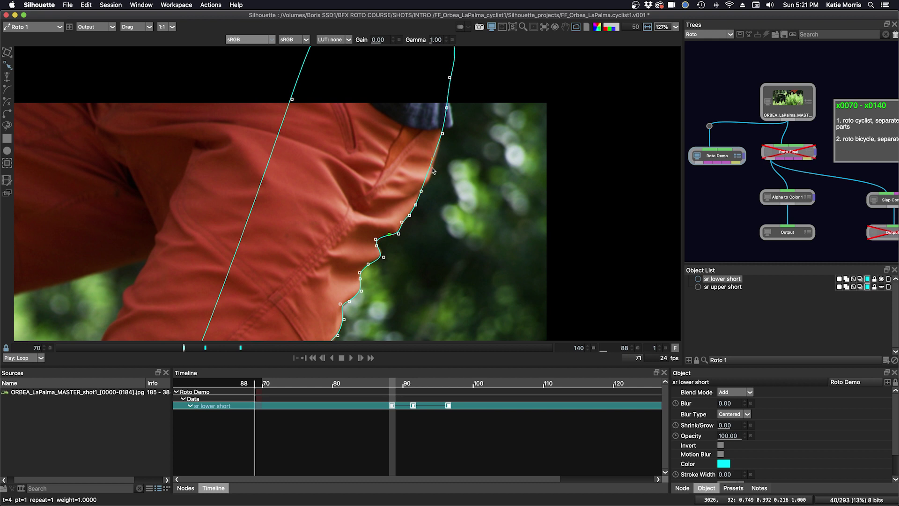
pyautogui.moveTo(432, 159); pyautogui.dragTo(418, 190)
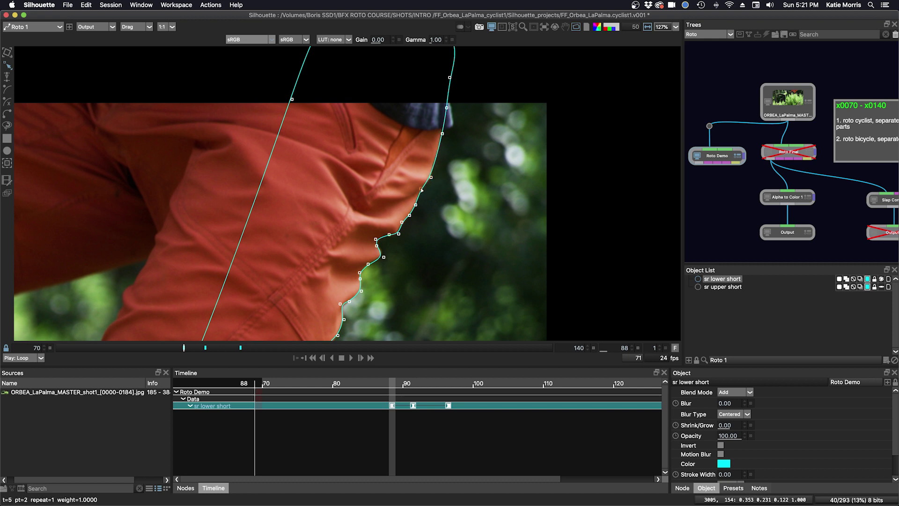
pyautogui.moveTo(442, 137); pyautogui.dragTo(439, 138)
# - Adjust the sr lower short points along the back edge above and beside the hand logo at frame 88
pyautogui.moveTo(413, 275); pyautogui.dragTo(458, 155)
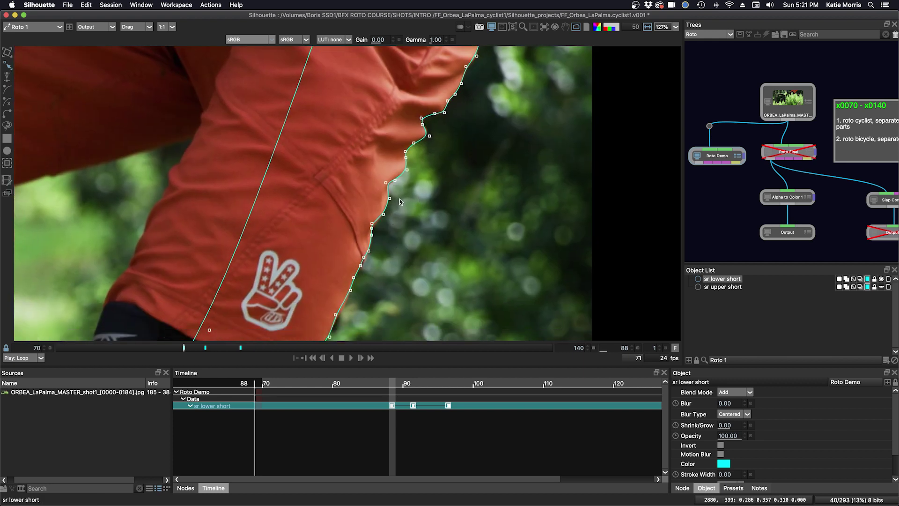
pyautogui.scroll(-2, 398, 247)
pyautogui.moveTo(374, 180)
pyautogui.mouseDown()
pyautogui.moveTo(388, 198)
pyautogui.moveTo(382, 190)
pyautogui.mouseUp()
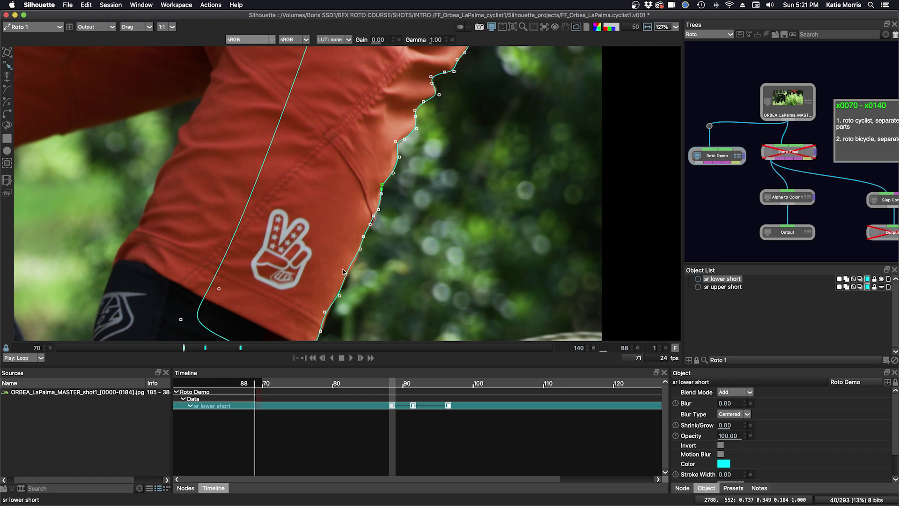
pyautogui.moveTo(345, 273); pyautogui.dragTo(337, 295)
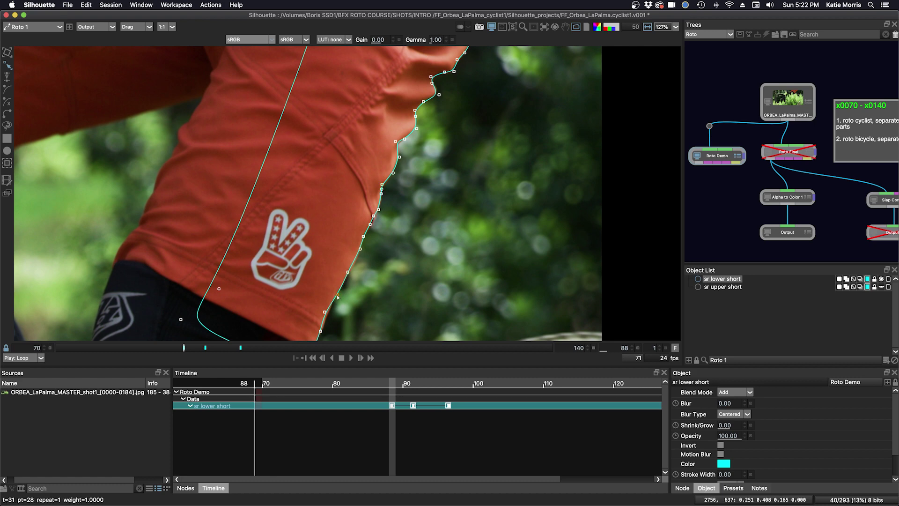
pyautogui.moveTo(373, 216); pyautogui.dragTo(375, 218)
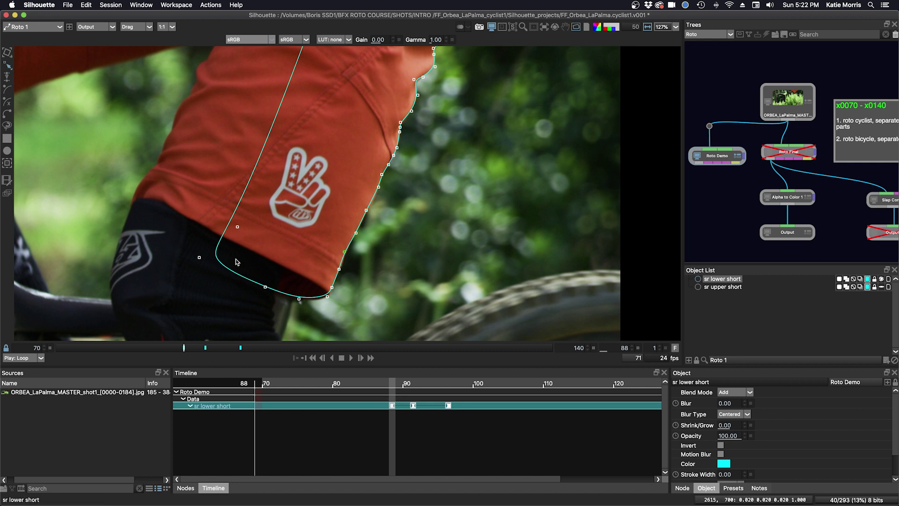
# - Select the sr lower short points below the shorts' back hem and nudge them slightly outward at frame 88
pyautogui.moveTo(224, 270); pyautogui.dragTo(323, 301)
pyautogui.press('Right')
pyautogui.press('Right')
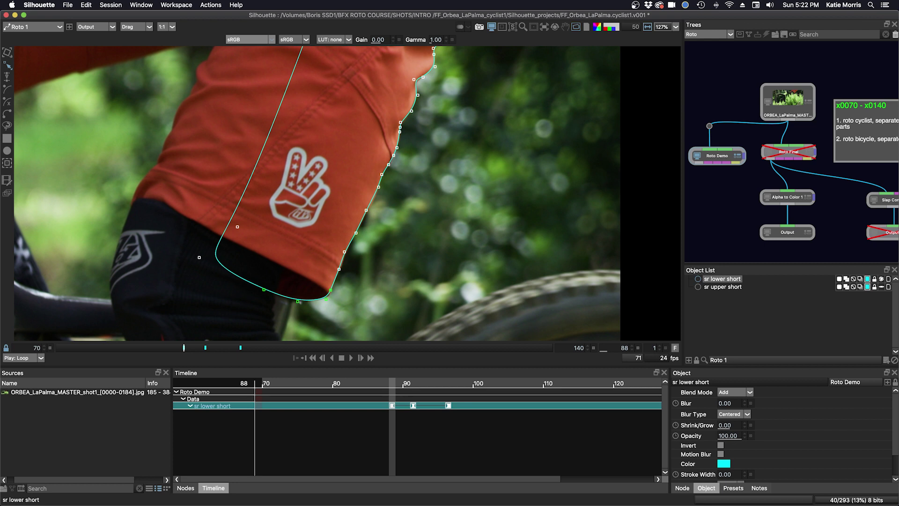
# - Assign the sr lower short points around the hem and the lower back edge to point group 1
pyautogui.moveTo(480, 191); pyautogui.dragTo(409, 265)
pyautogui.scroll(-2, 460, 245)
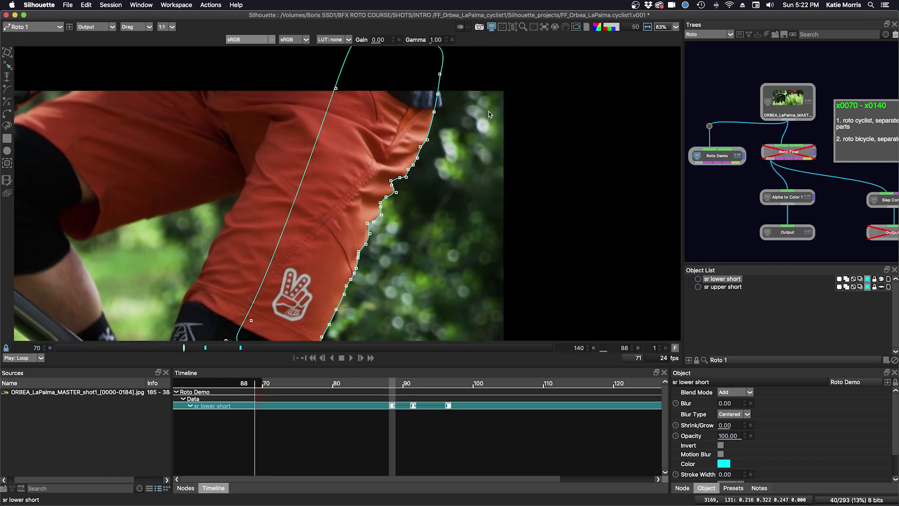
pyautogui.moveTo(442, 196); pyautogui.dragTo(452, 145)
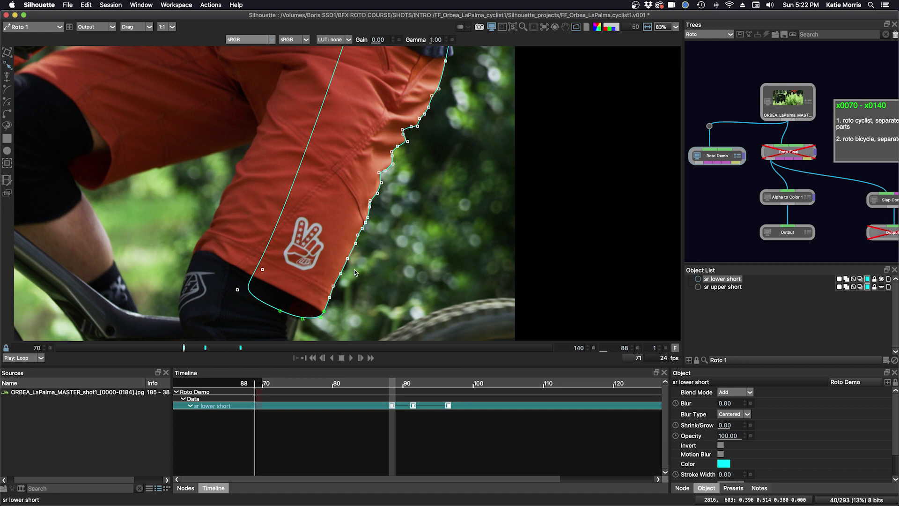
pyautogui.moveTo(331, 290); pyautogui.dragTo(276, 334)
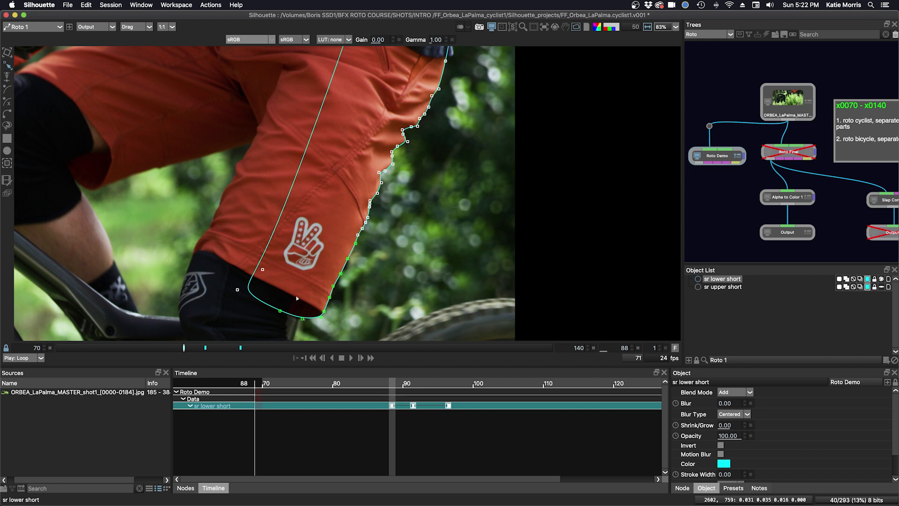
pyautogui.rightClick(333, 287)
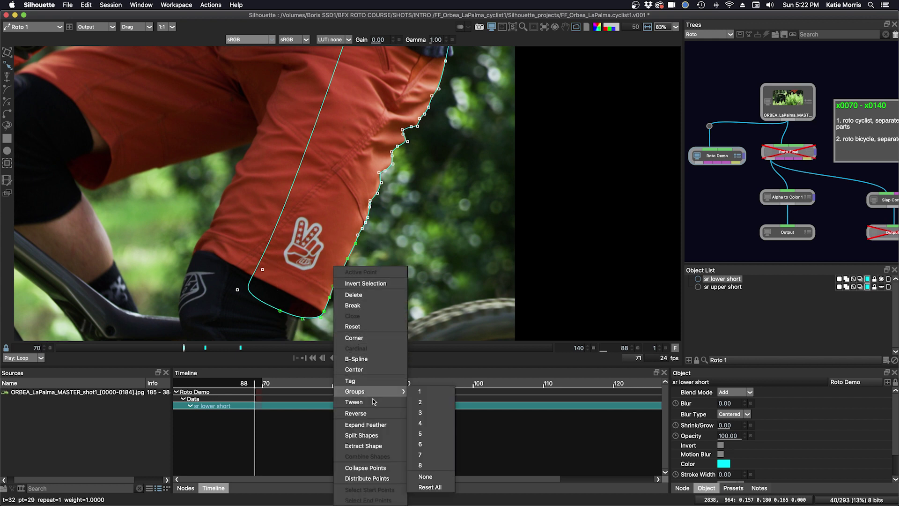
pyautogui.moveTo(380, 392)
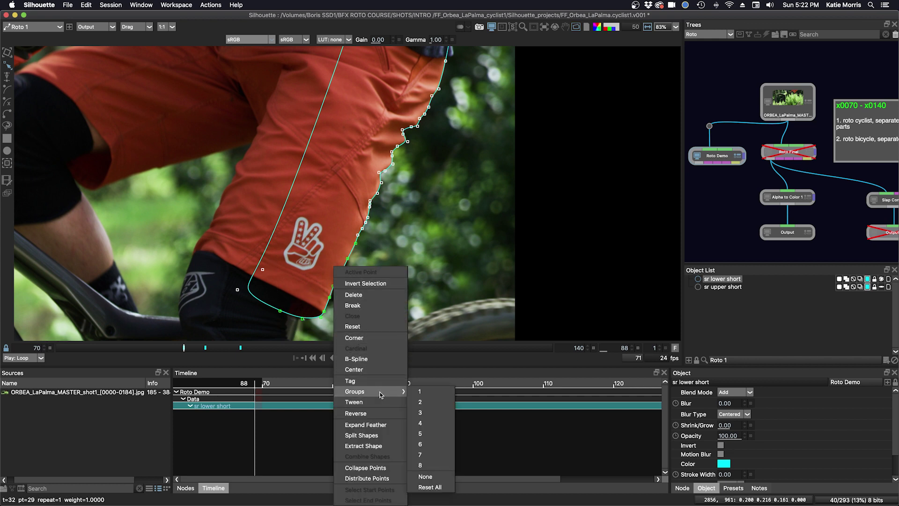
pyautogui.click(427, 392)
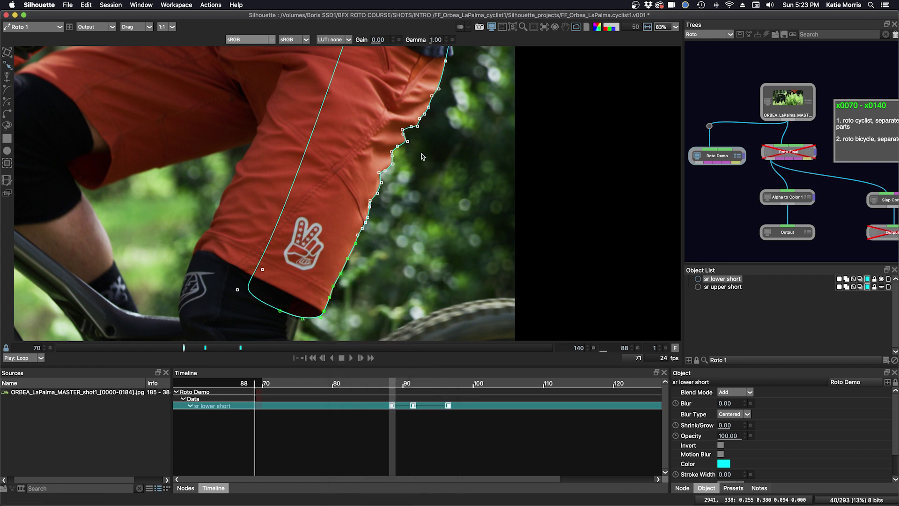
# - Assign the sr lower short points along the folded middle section of the back edge to point group 2
pyautogui.moveTo(436, 103); pyautogui.dragTo(348, 240)
pyautogui.rightClick(367, 216)
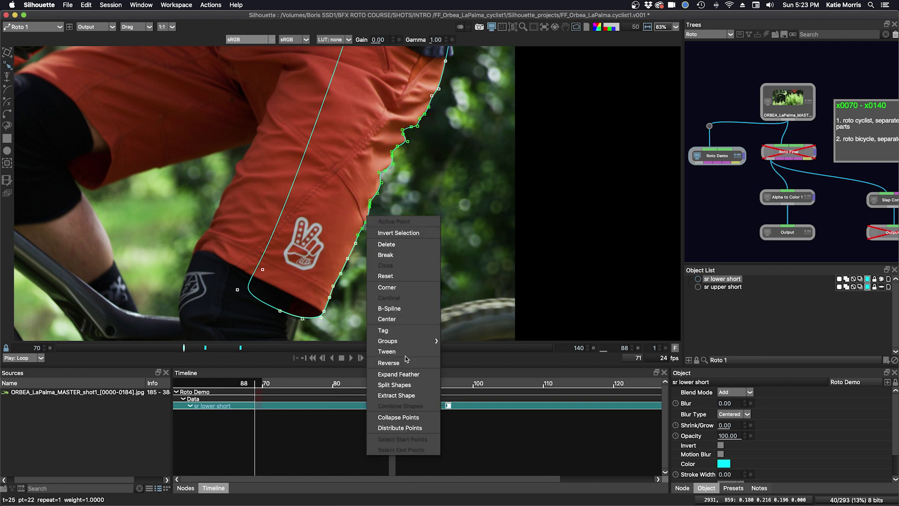
pyautogui.moveTo(416, 341)
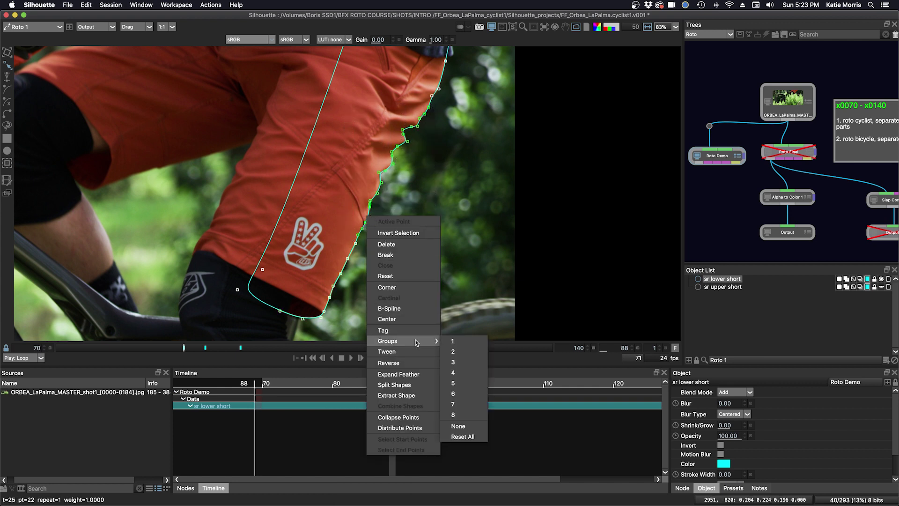
pyautogui.click(462, 352)
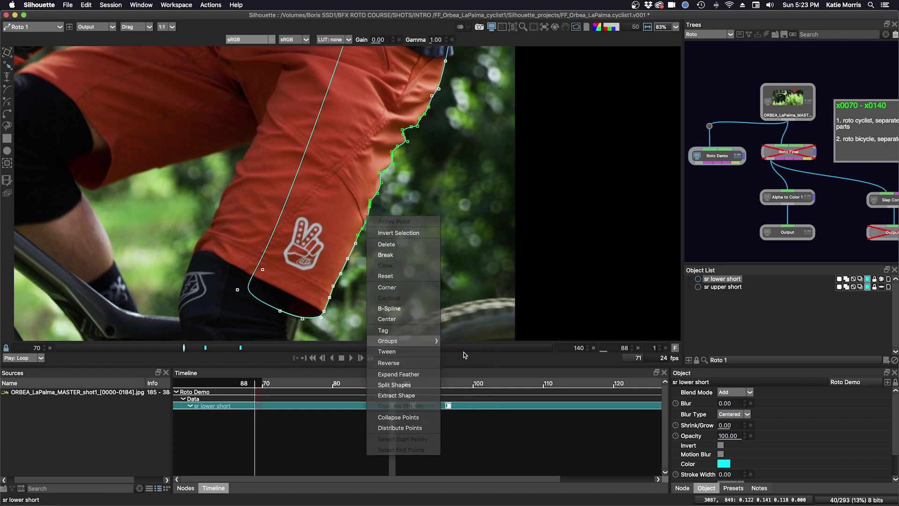
pyautogui.rightClick(457, 154)
pyautogui.click(568, 107)
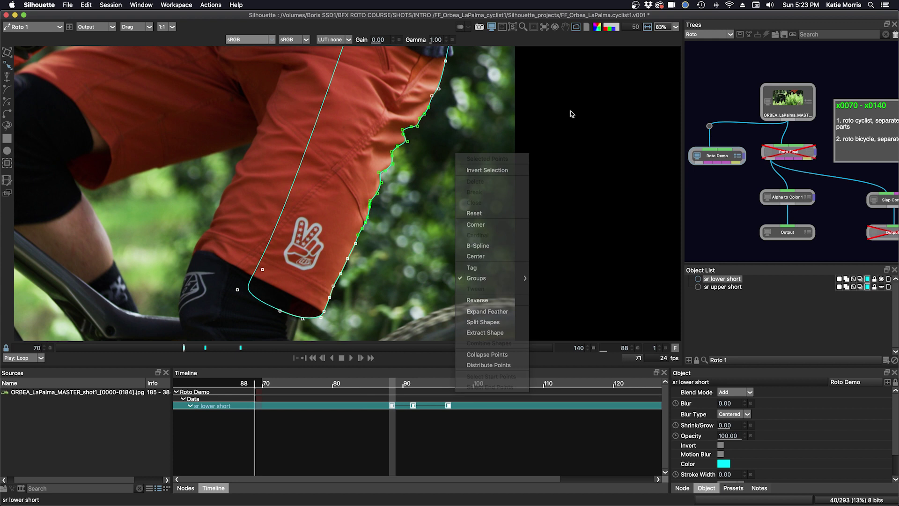
# - Assign the sr lower short points along the upper back edge and above the waist to point group 3
pyautogui.moveTo(476, 111); pyautogui.dragTo(451, 186)
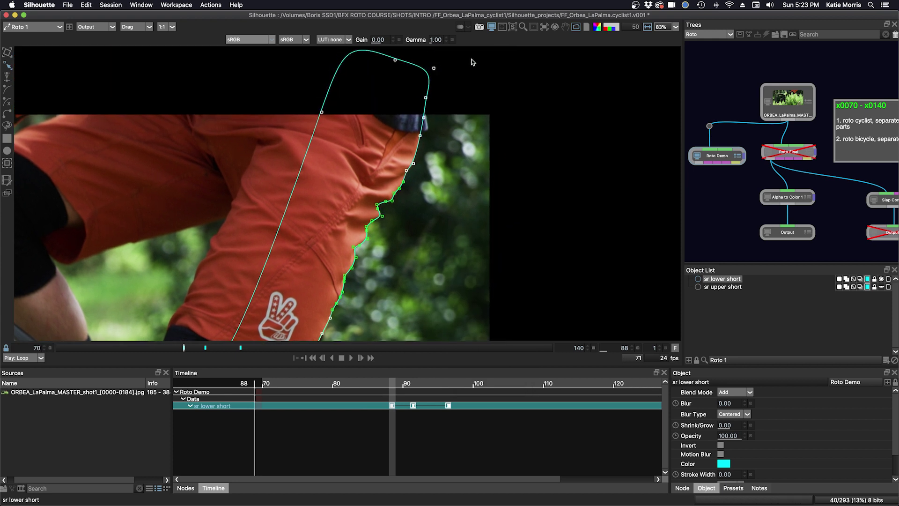
pyautogui.moveTo(467, 58); pyautogui.dragTo(400, 172)
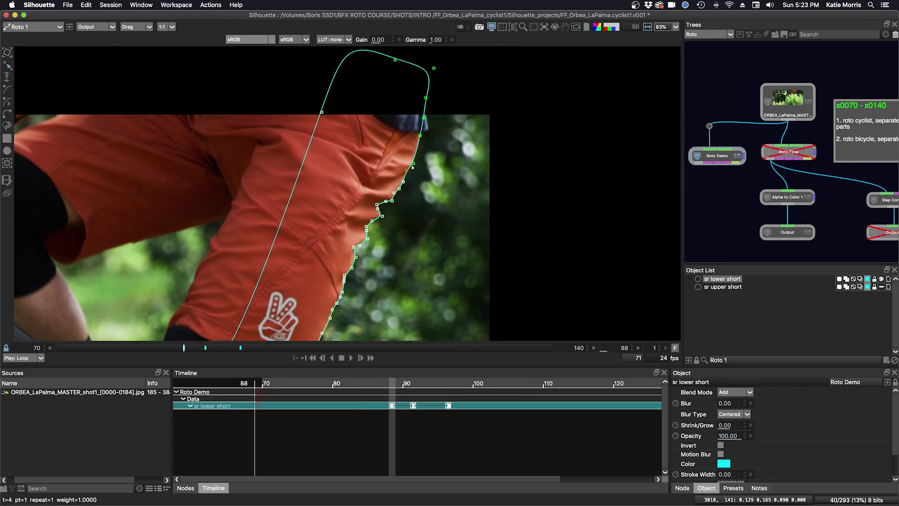
pyautogui.rightClick(411, 165)
pyautogui.moveTo(459, 297)
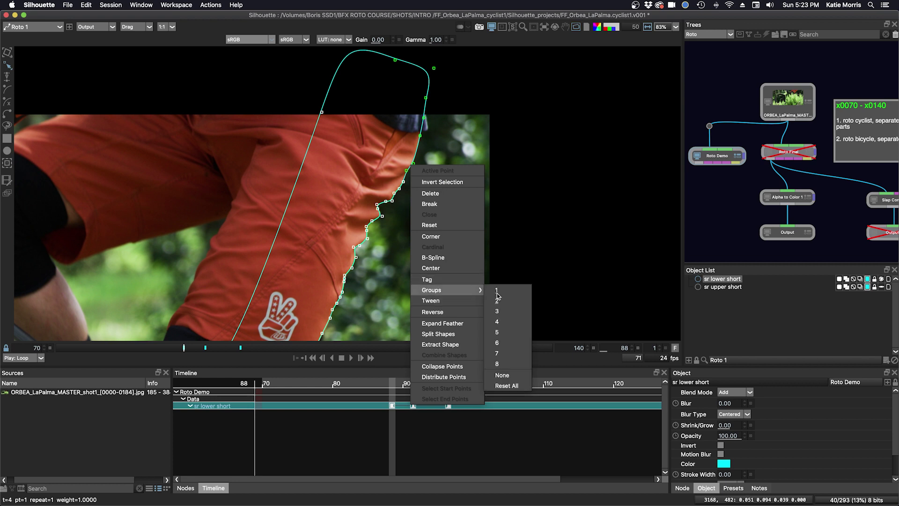
pyautogui.click(508, 311)
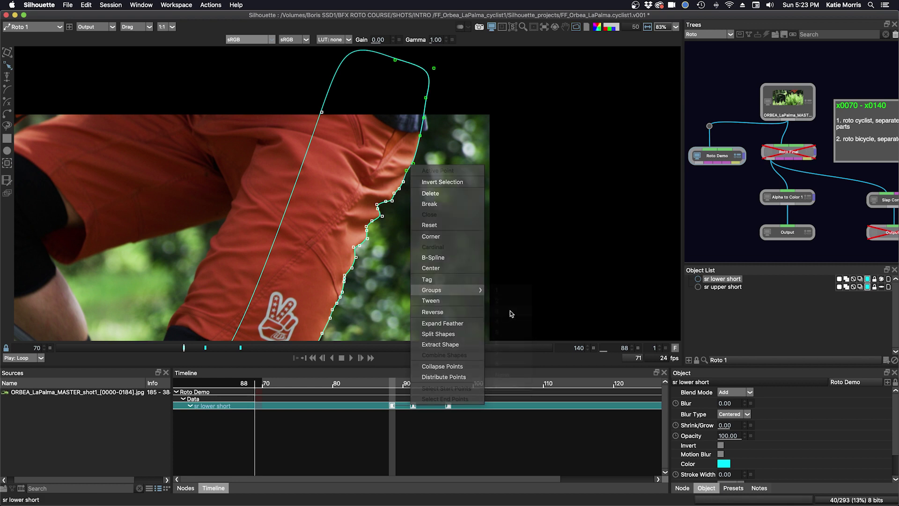
# - Cycle the selection through the point groups of the sr lower short shape to check them
pyautogui.moveTo(496, 238); pyautogui.dragTo(555, 169)
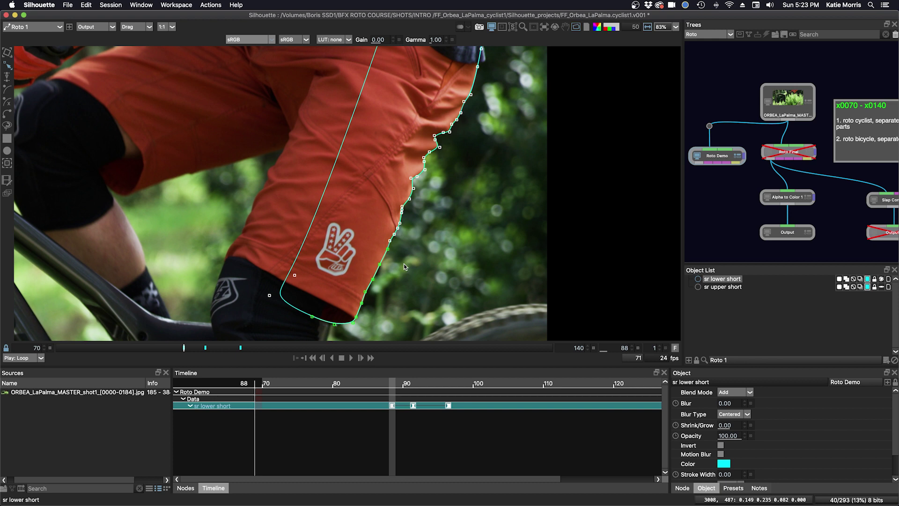
pyautogui.moveTo(398, 245); pyautogui.dragTo(305, 329)
pyautogui.press('g')
pyautogui.press('g')
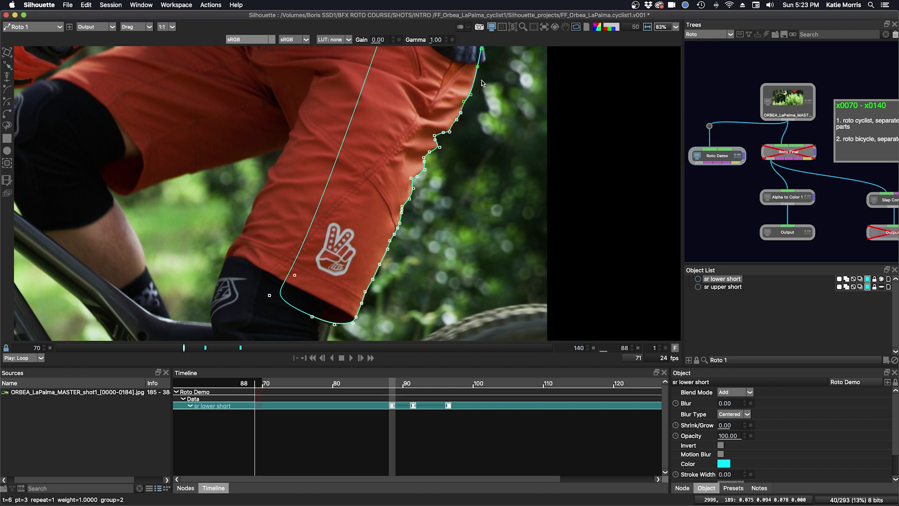
pyautogui.moveTo(479, 133); pyautogui.dragTo(470, 150)
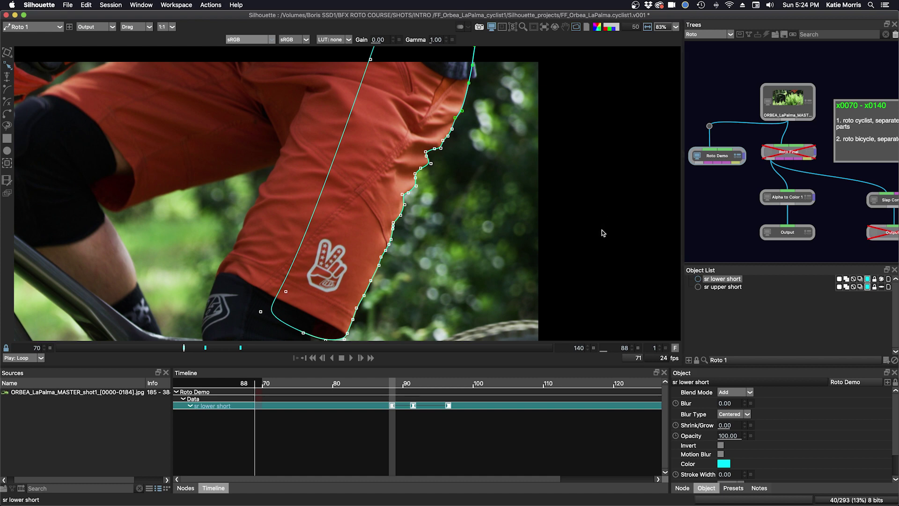
# - Review the colors assigned to the eight point groups in the Colors preferences
pyautogui.press('super+comma')
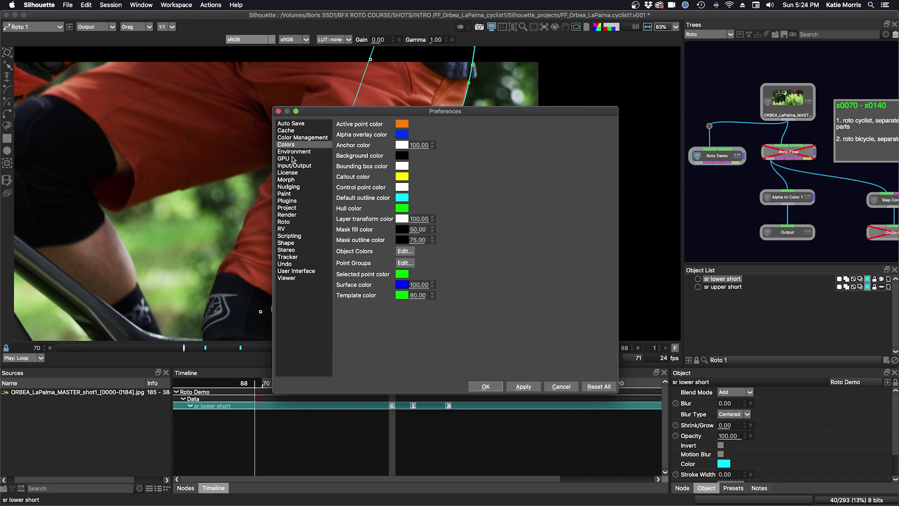
pyautogui.click(405, 264)
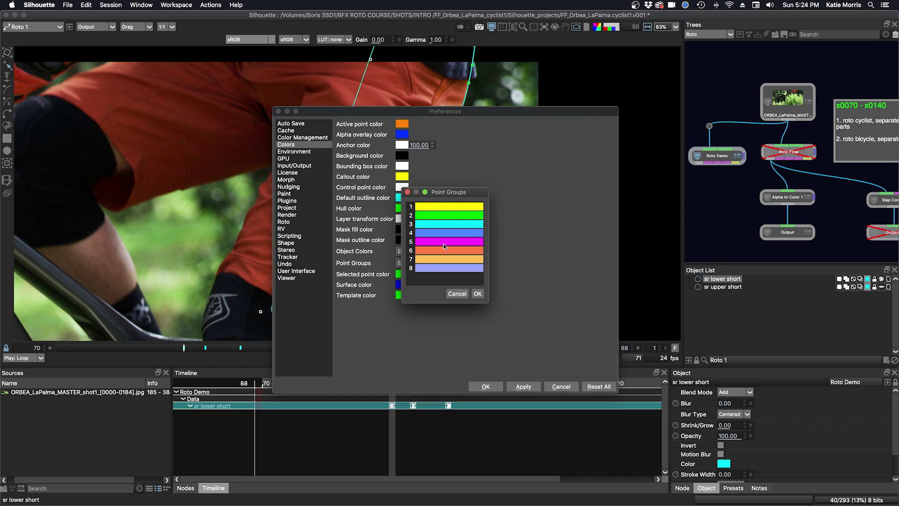
pyautogui.click(478, 294)
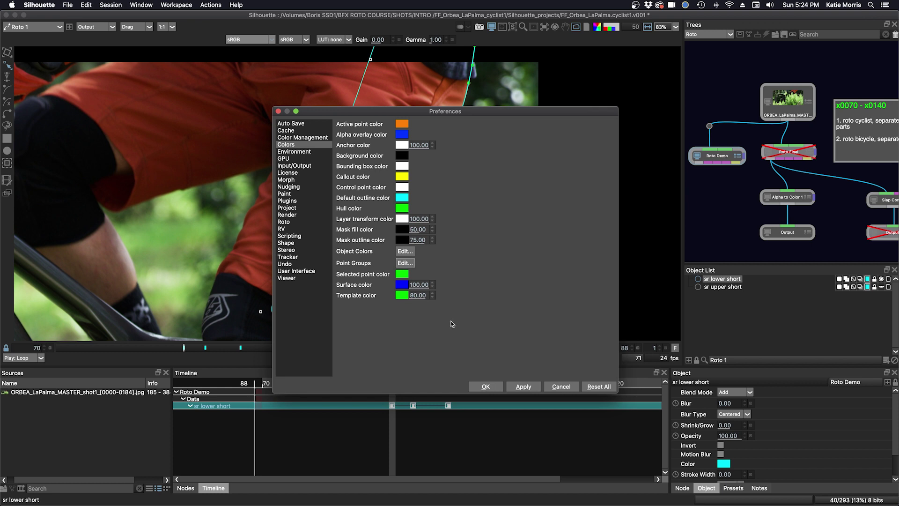
# - Set the Point Group Line width to 5 in the Shape preferences and apply the change
pyautogui.click(286, 243)
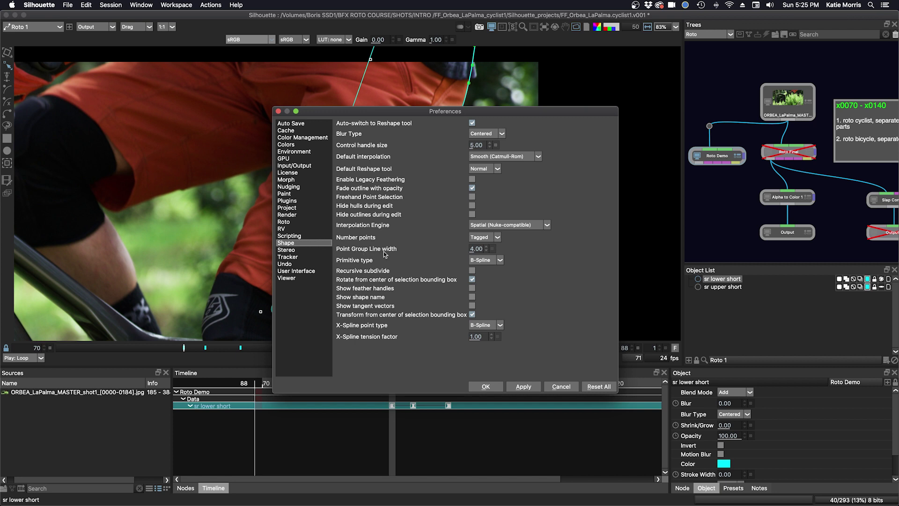
pyautogui.click(479, 250)
pyautogui.click(471, 249)
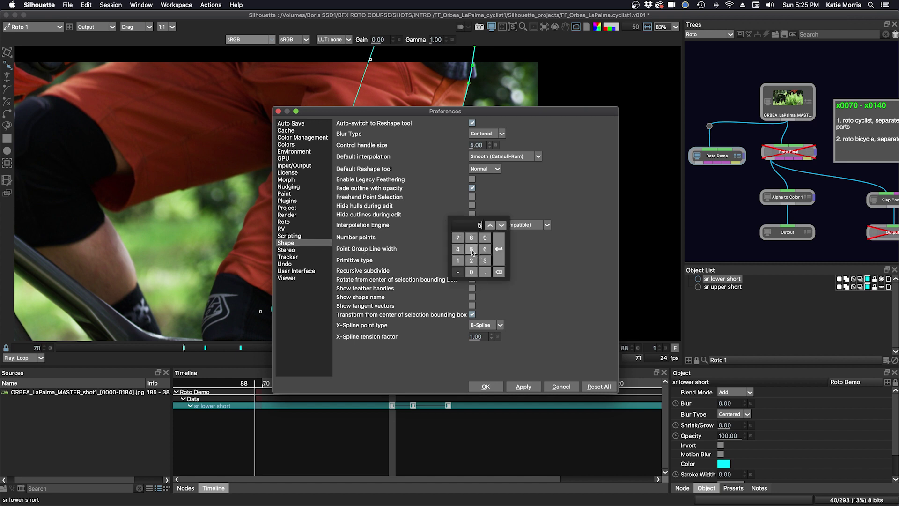
pyautogui.click(497, 255)
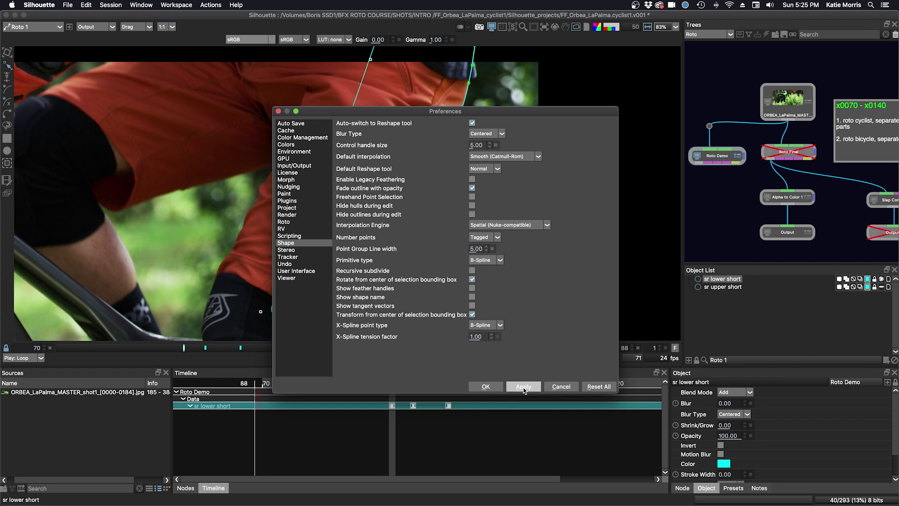
pyautogui.click(485, 387)
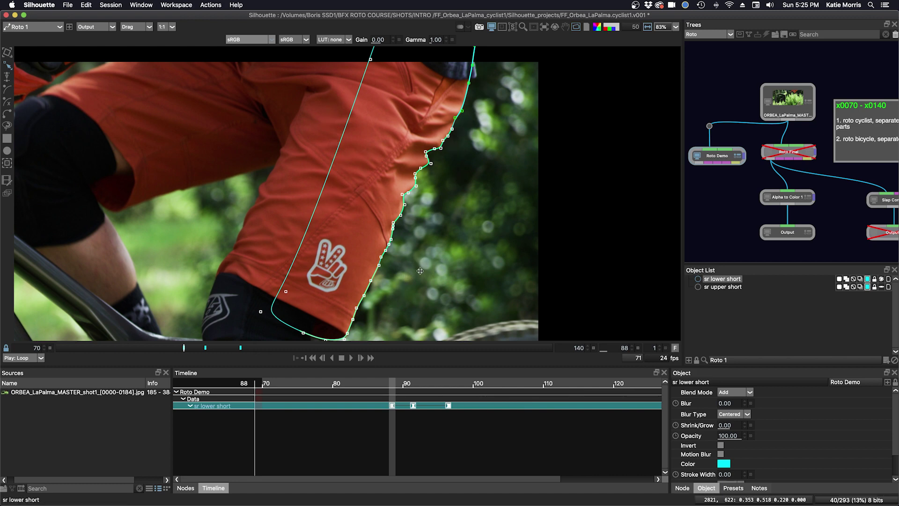
# - Set the Point Group Line width to 8 in the Shape preferences and confirm the dialog
pyautogui.moveTo(378, 286); pyautogui.dragTo(408, 266)
pyautogui.scroll(5, 403, 254)
pyautogui.scroll(3, 428, 230)
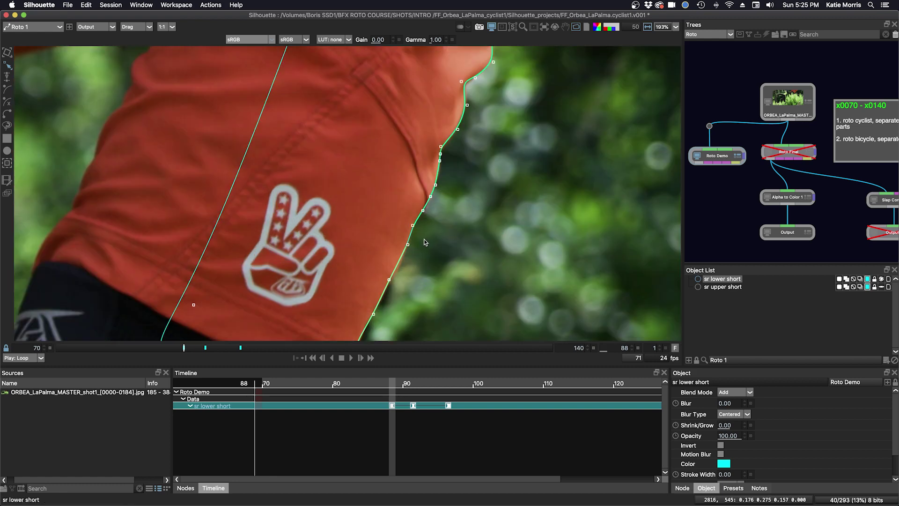
pyautogui.press('super+comma')
pyautogui.click(474, 250)
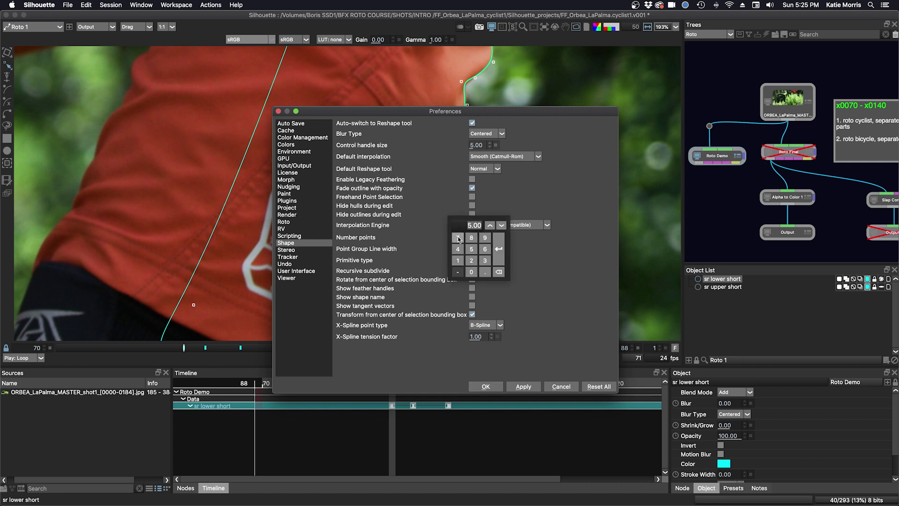
pyautogui.click(471, 238)
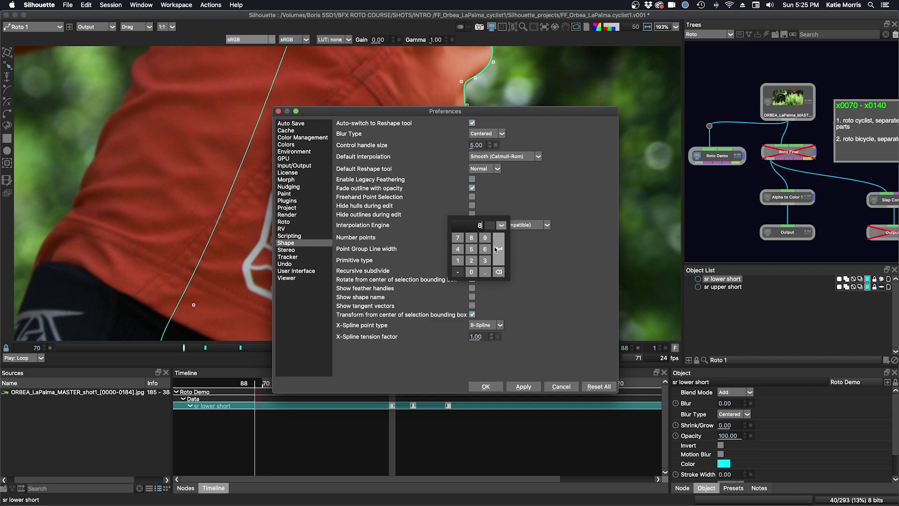
pyautogui.click(496, 250)
pyautogui.moveTo(555, 112); pyautogui.dragTo(757, 107)
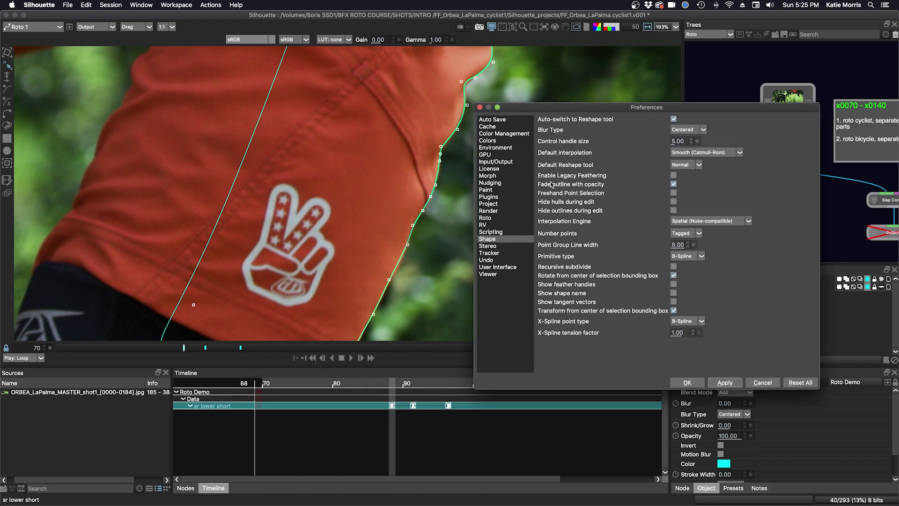
pyautogui.click(687, 382)
# - At frame 94, move the group 1 points of sr lower short out to the back edge of the hem
pyautogui.moveTo(446, 295); pyautogui.dragTo(481, 226)
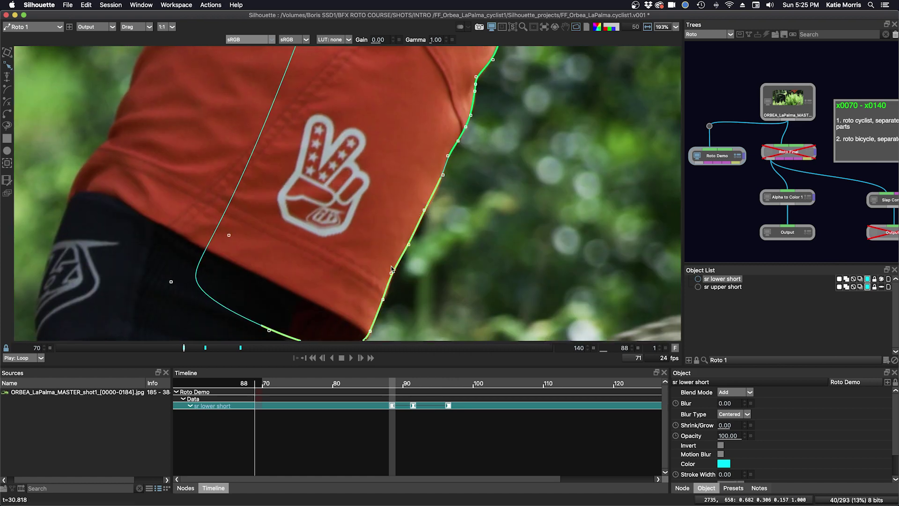
pyautogui.scroll(-3, 424, 263)
pyautogui.scroll(-3, 423, 262)
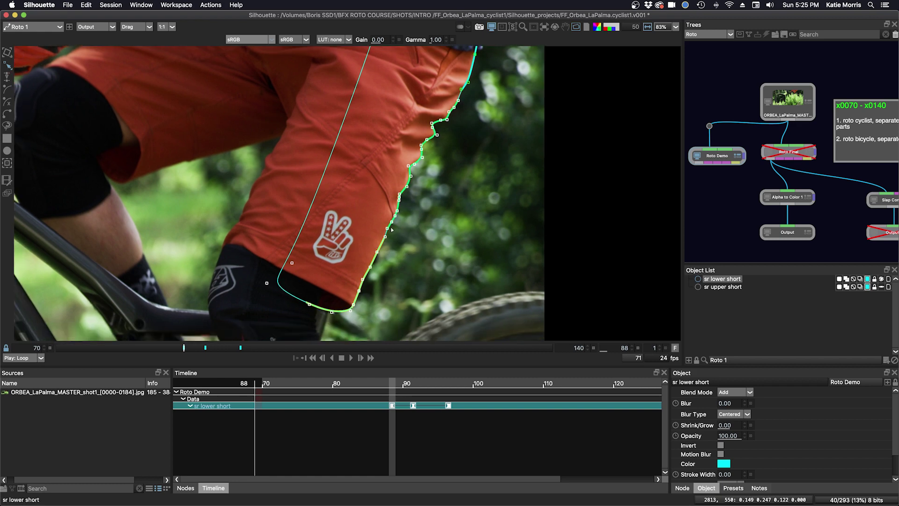
pyautogui.moveTo(434, 123); pyautogui.dragTo(424, 191)
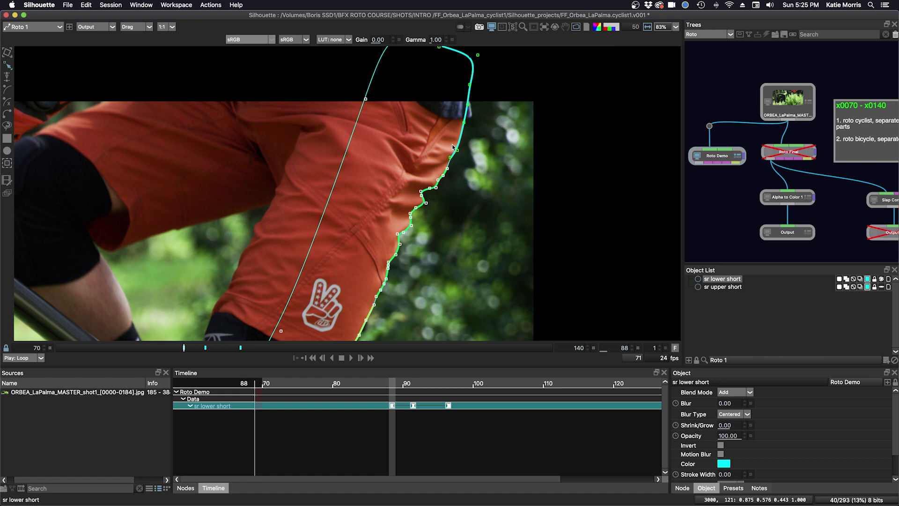
pyautogui.scroll(-2, 474, 114)
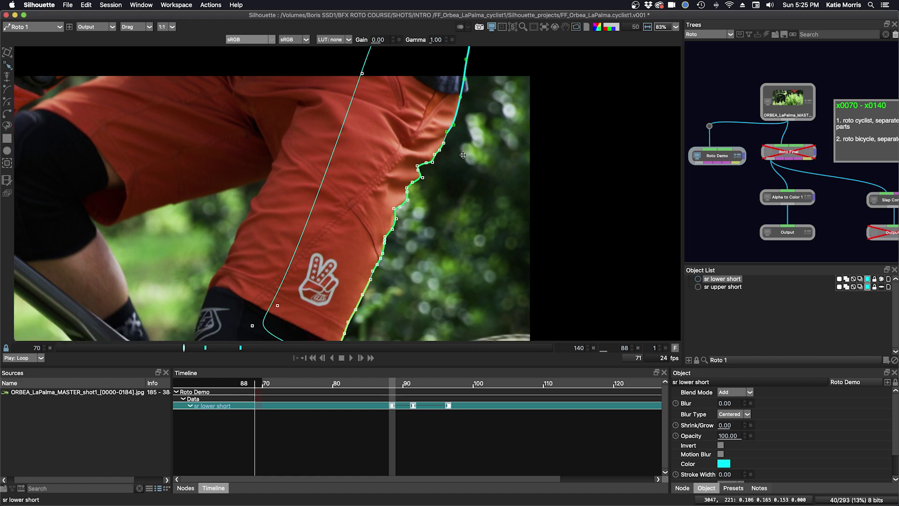
pyautogui.moveTo(185, 347); pyautogui.dragTo(226, 353)
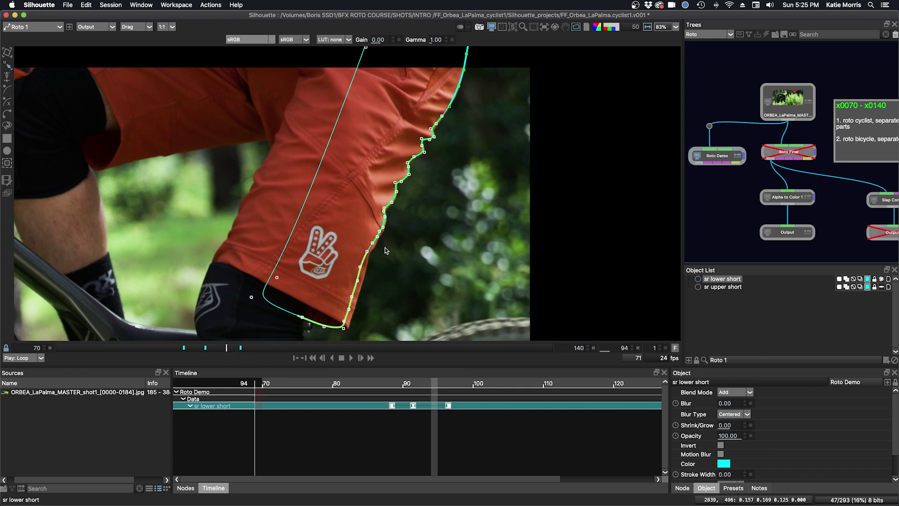
pyautogui.moveTo(383, 237); pyautogui.dragTo(400, 218)
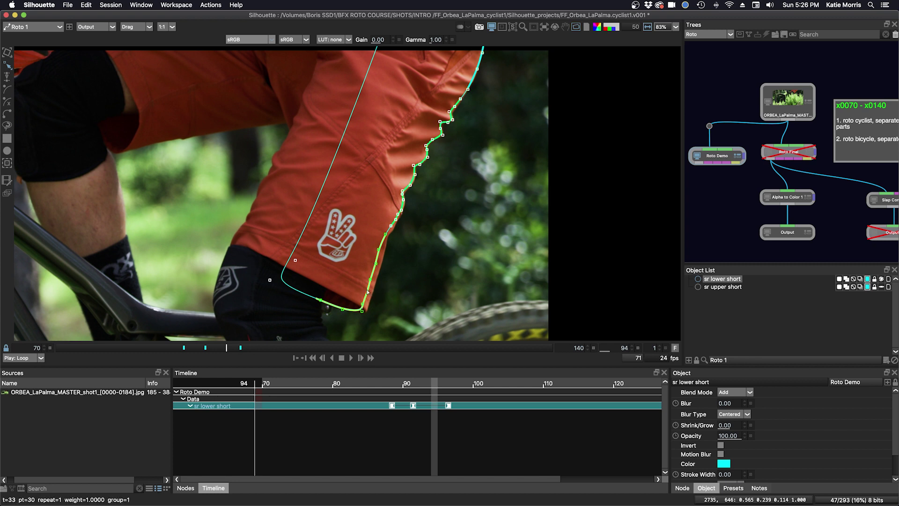
pyautogui.moveTo(368, 292); pyautogui.dragTo(373, 292)
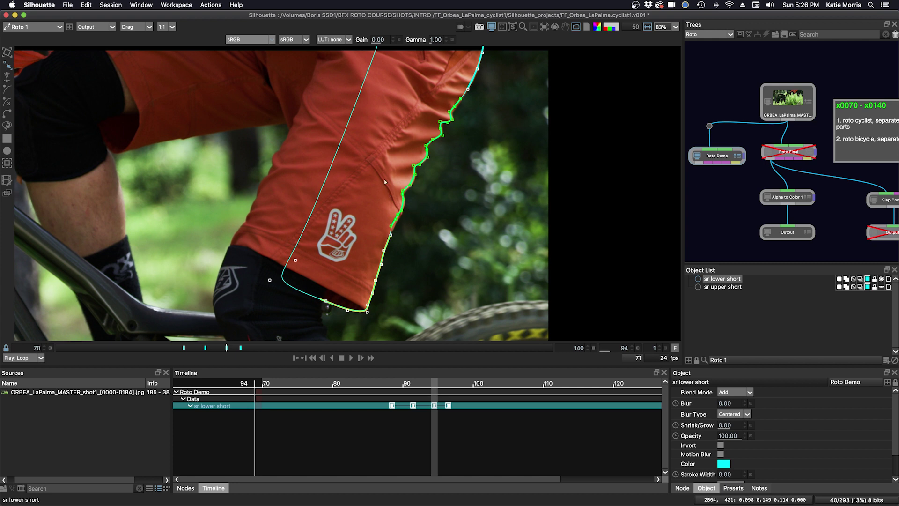
# - At frame 94, nudge the group 2 points of sr lower short slightly rightward, and select the group 3 points above the waist
pyautogui.press('Right')
pyautogui.press('Right')
pyautogui.press('Right')
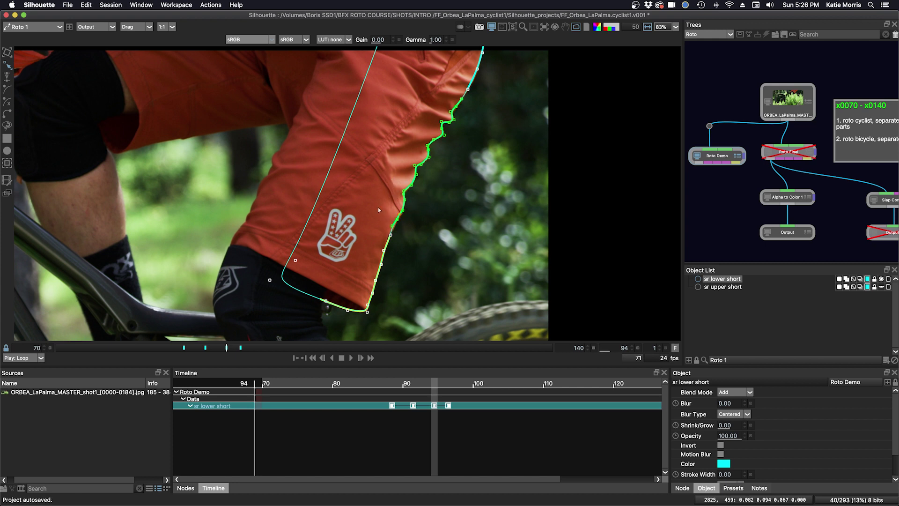
pyautogui.moveTo(379, 217); pyautogui.dragTo(397, 229)
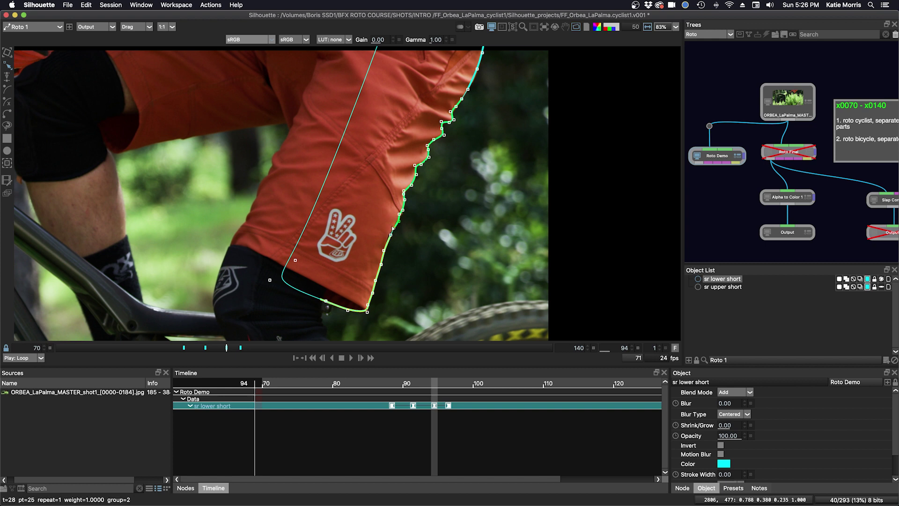
pyautogui.moveTo(459, 174); pyautogui.dragTo(409, 267)
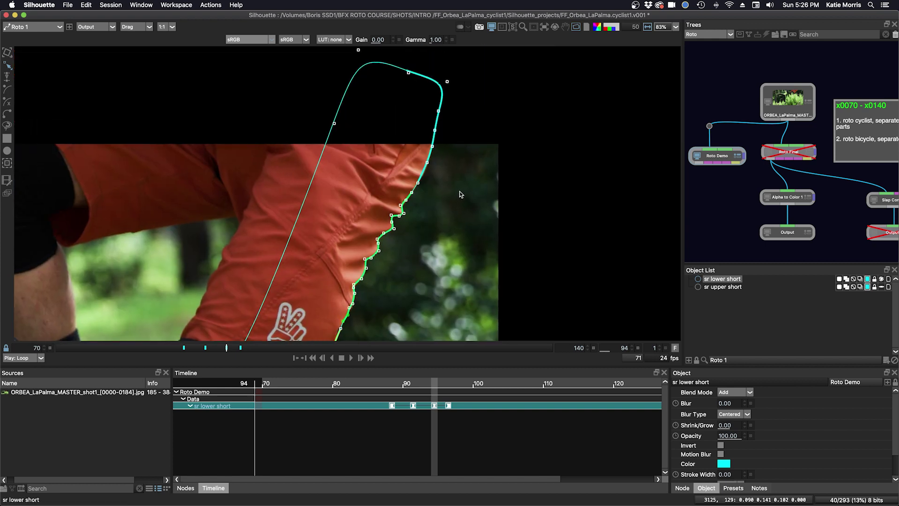
pyautogui.moveTo(461, 187); pyautogui.dragTo(401, 66)
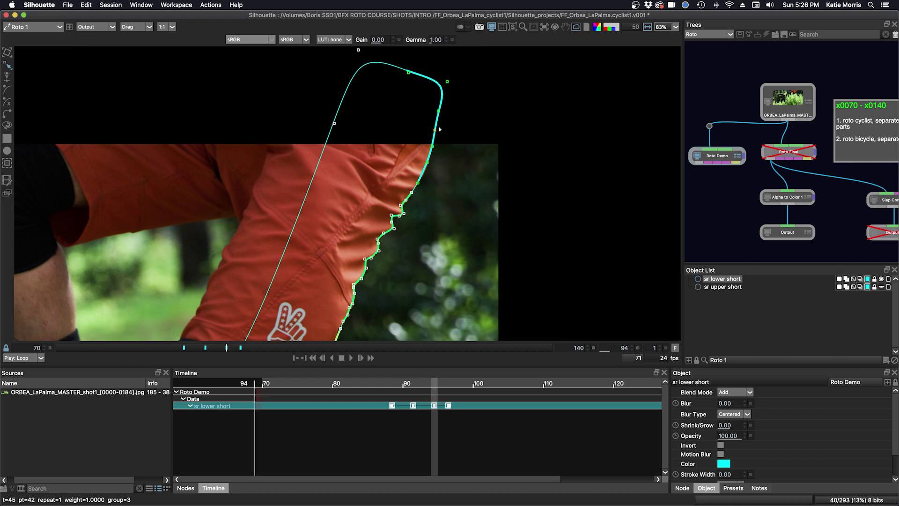
pyautogui.moveTo(330, 288); pyautogui.dragTo(403, 197)
# - At frame 85, move and rotate the sr lower short shape and its upper points to follow the cyclist's short
pyautogui.moveTo(434, 388); pyautogui.dragTo(394, 388)
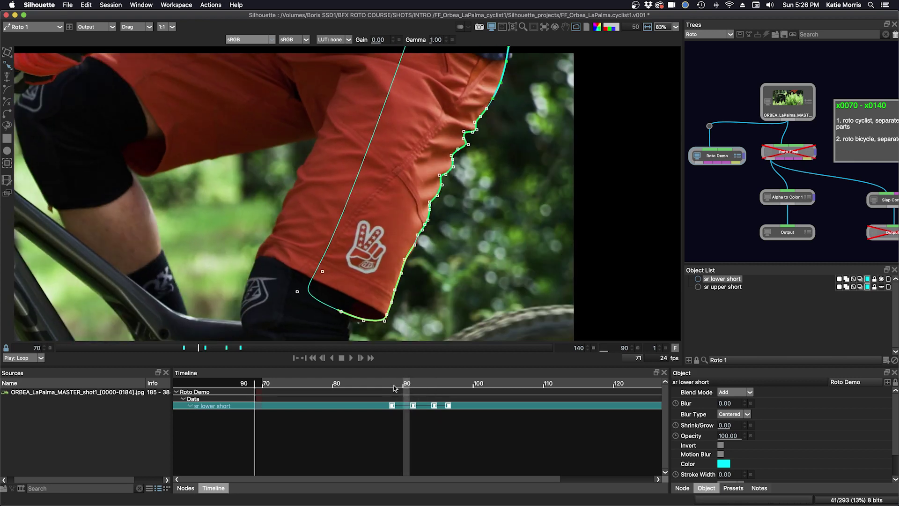
pyautogui.click(372, 385)
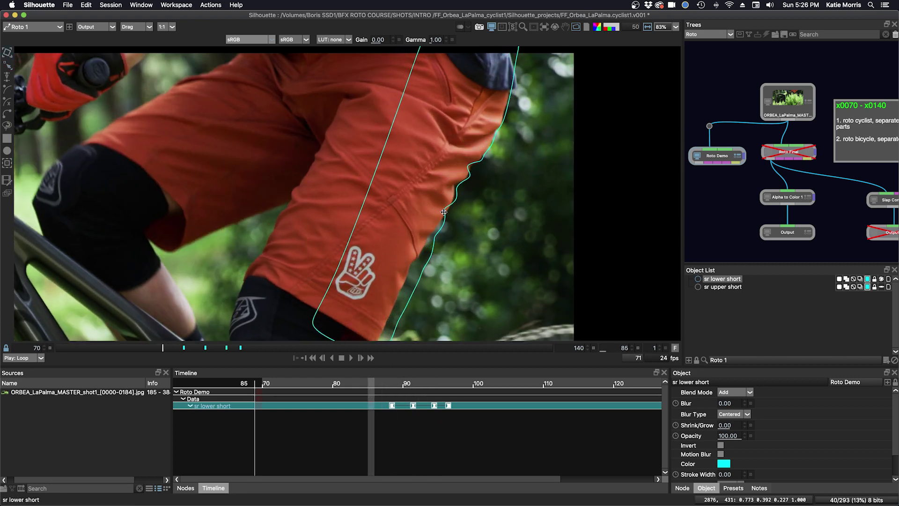
pyautogui.moveTo(444, 212); pyautogui.dragTo(430, 199)
pyautogui.press('r')
pyautogui.press('w')
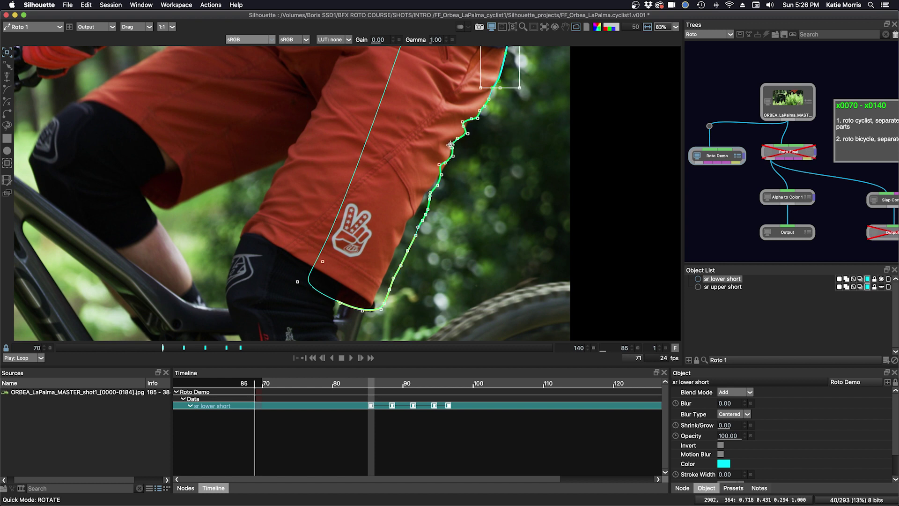
pyautogui.press('t')
pyautogui.moveTo(457, 160); pyautogui.dragTo(457, 161)
# - Reposition the lower hem and back edge points of sr lower short at frame 85 to fit the fabric outline
pyautogui.moveTo(403, 249); pyautogui.dragTo(414, 254)
pyautogui.moveTo(401, 249); pyautogui.dragTo(391, 261)
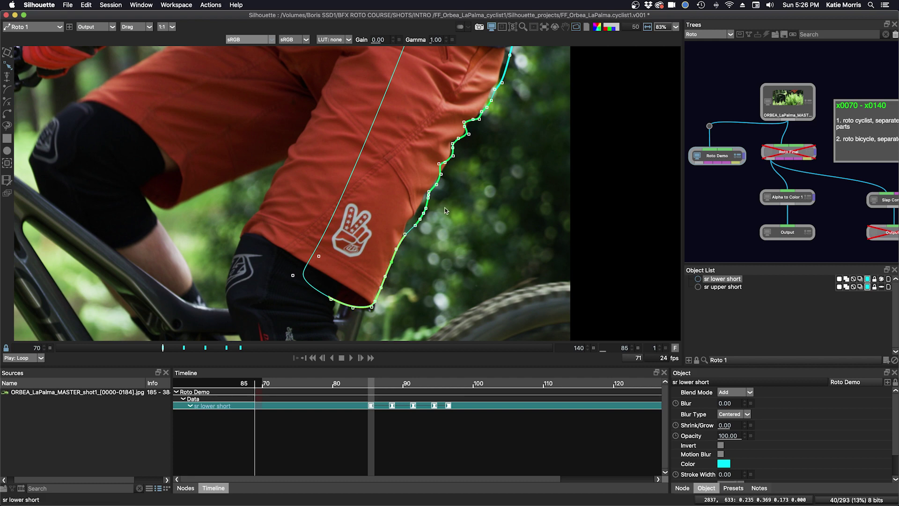
pyautogui.moveTo(451, 158); pyautogui.dragTo(448, 160)
pyautogui.moveTo(428, 204)
pyautogui.mouseDown()
pyautogui.moveTo(409, 230)
pyautogui.moveTo(415, 212)
pyautogui.mouseUp()
pyautogui.moveTo(455, 133); pyautogui.dragTo(442, 191)
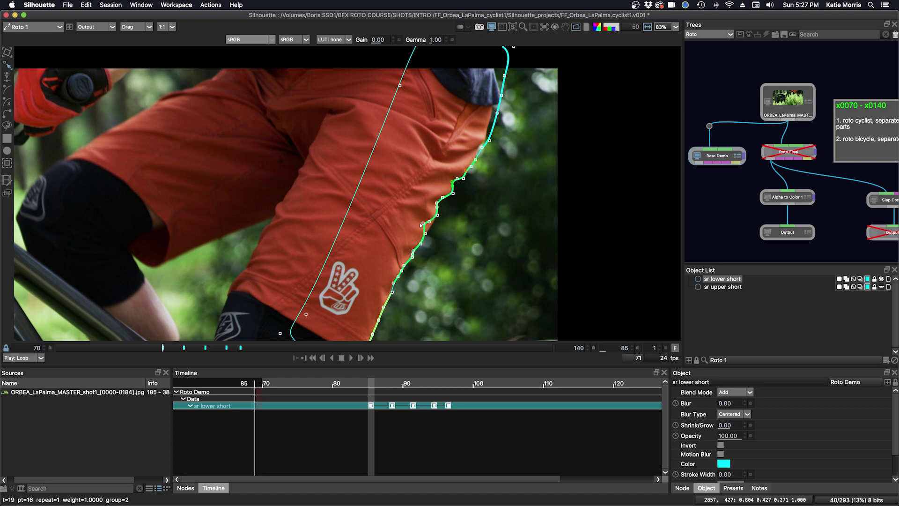
pyautogui.scroll(3, 462, 196)
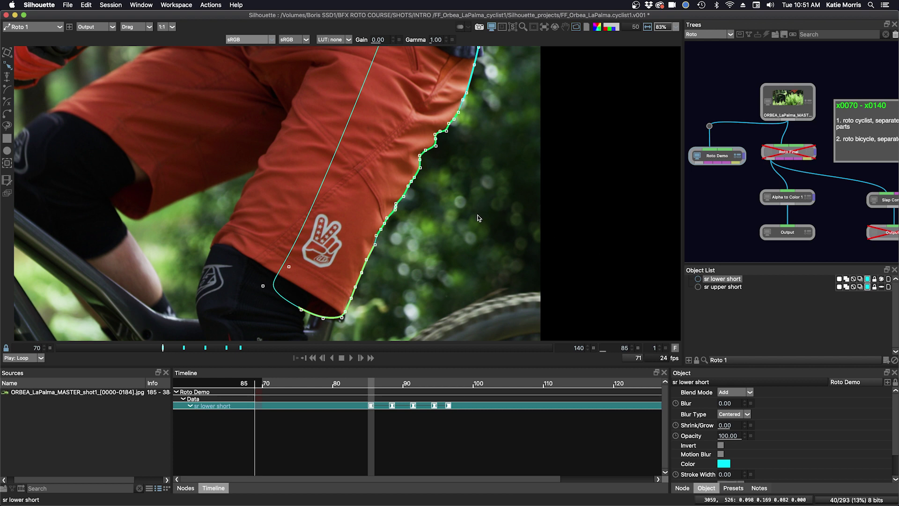
# - Draw a closed freeform B-Spline shape with four lobes over the foliage behind the short
pyautogui.click(438, 173)
pyautogui.click(454, 172)
pyautogui.click(466, 176)
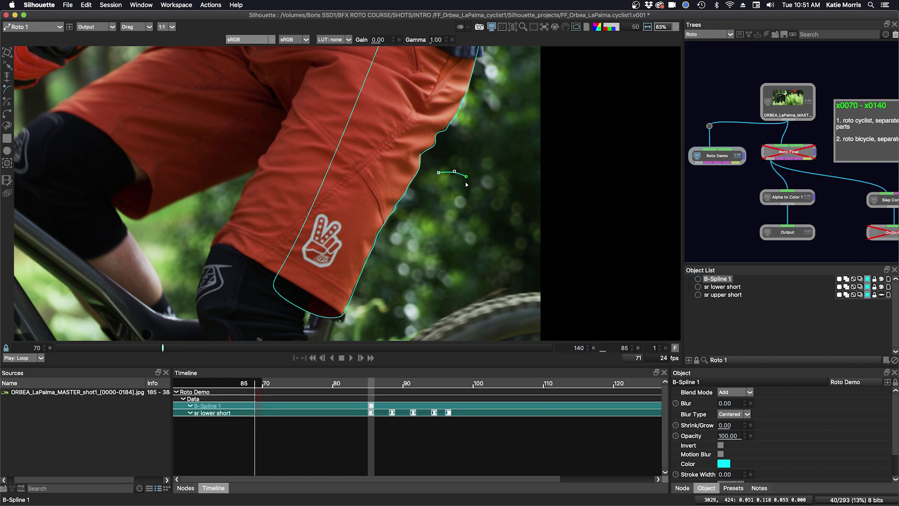
pyautogui.click(492, 190)
pyautogui.click(505, 175)
pyautogui.click(523, 177)
pyautogui.click(527, 194)
pyautogui.click(523, 211)
pyautogui.click(502, 221)
pyautogui.click(516, 257)
pyautogui.click(493, 272)
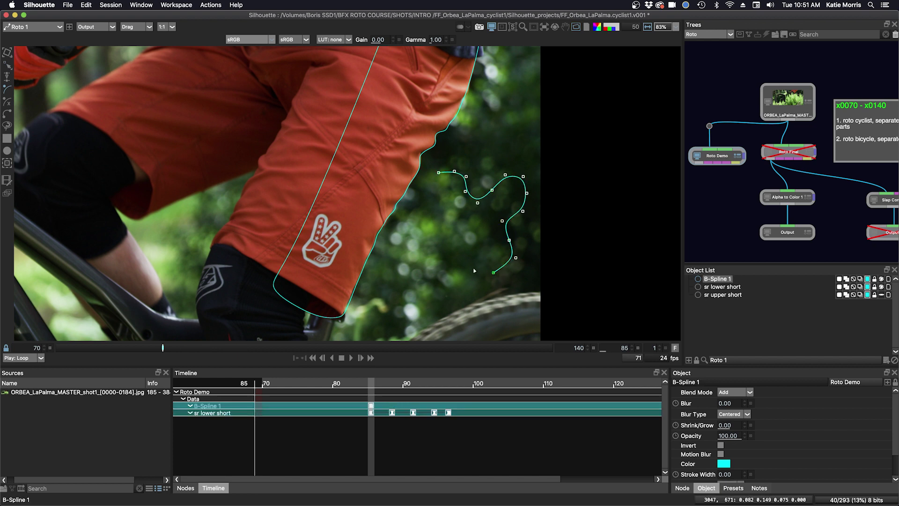
pyautogui.click(473, 268)
pyautogui.click(464, 256)
pyautogui.click(464, 233)
pyautogui.click(457, 228)
pyautogui.click(427, 203)
pyautogui.click(444, 205)
pyautogui.click(432, 189)
pyautogui.click(427, 181)
pyautogui.click(439, 173)
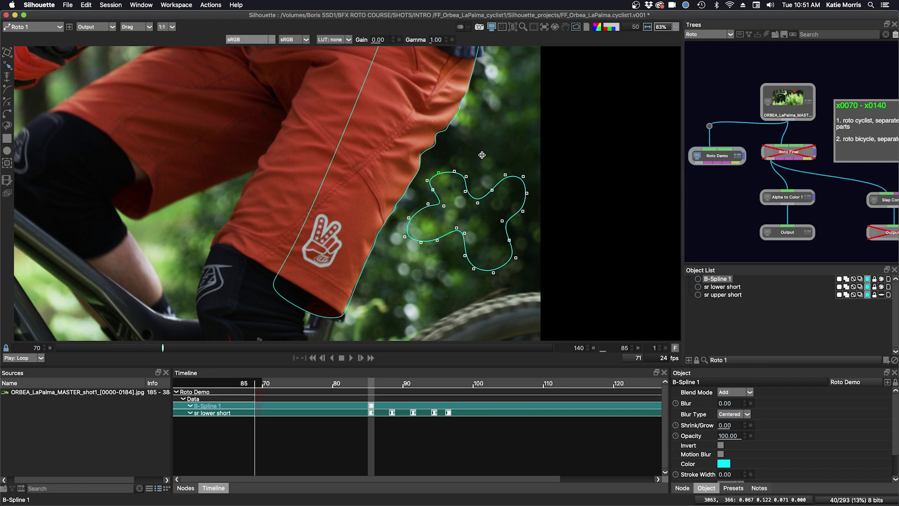
# - Assign the points around the upper-right lobe of the new B-Spline shape to point group 1
pyautogui.moveTo(483, 154); pyautogui.dragTo(548, 231)
pyautogui.rightClick(512, 224)
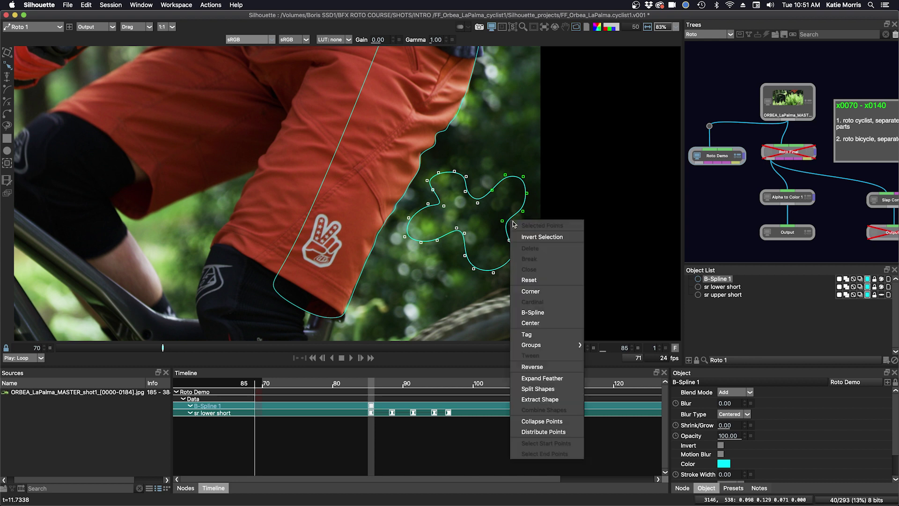
pyautogui.moveTo(537, 346)
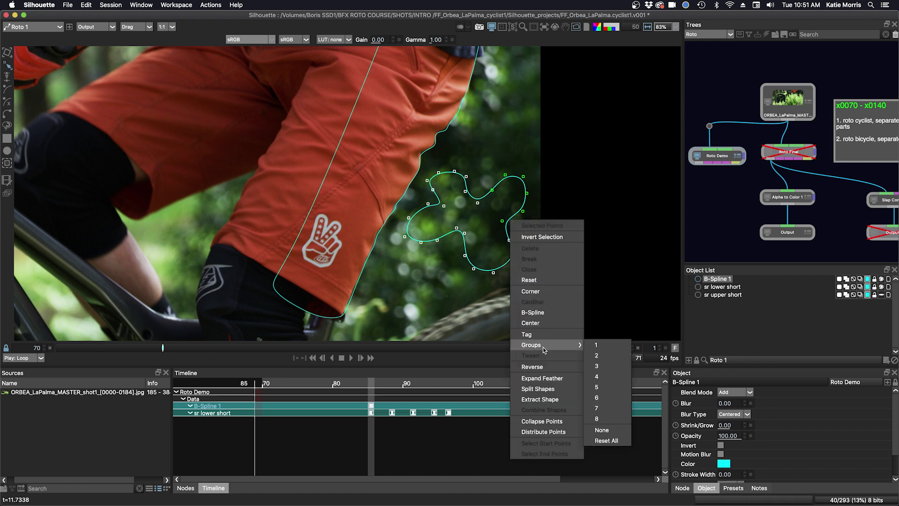
pyautogui.click(607, 347)
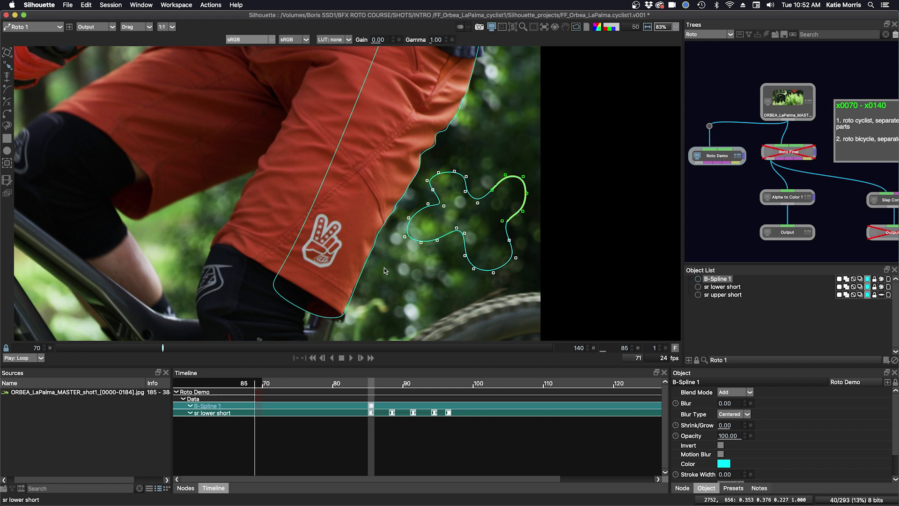
# - Assign the left lobe's points of the B-Spline shape to point group 2 and the bottom lobe's points to group 3
pyautogui.moveTo(426, 213); pyautogui.dragTo(451, 214)
pyautogui.moveTo(451, 285); pyautogui.dragTo(540, 235)
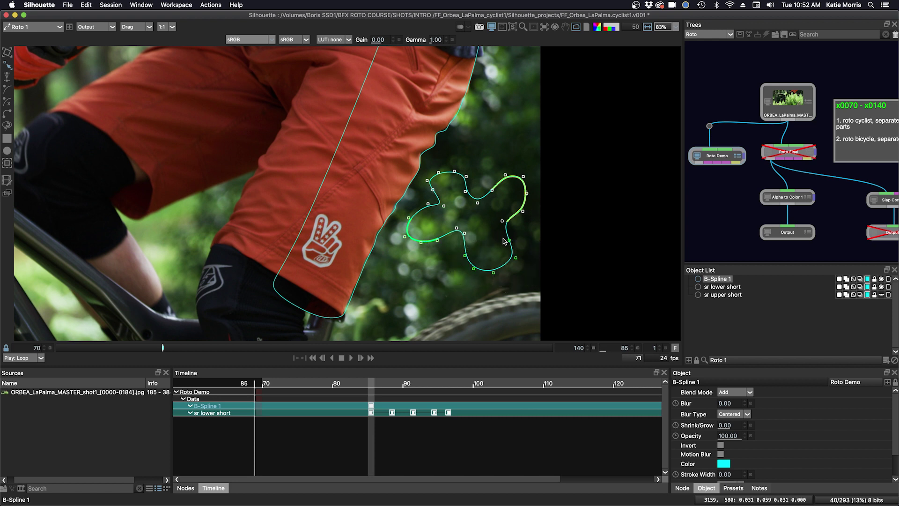
pyautogui.rightClick(504, 270)
pyautogui.moveTo(564, 160)
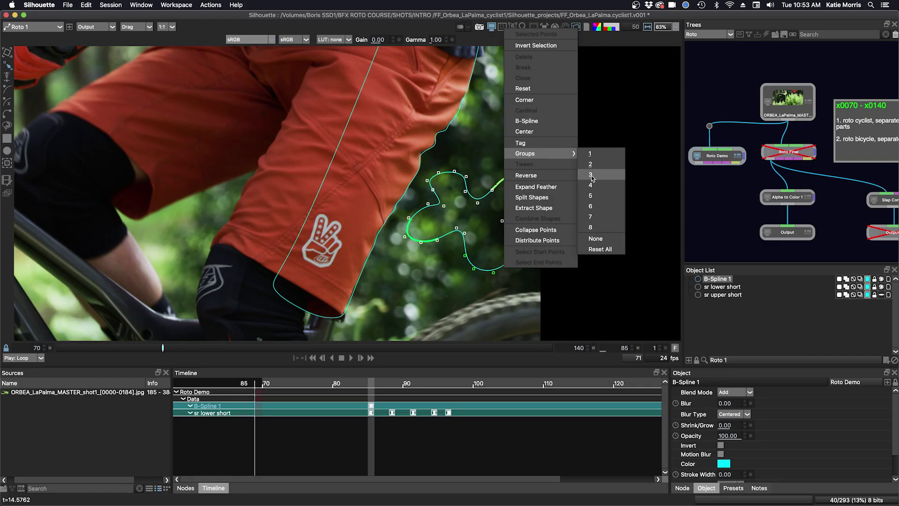
pyautogui.click(592, 176)
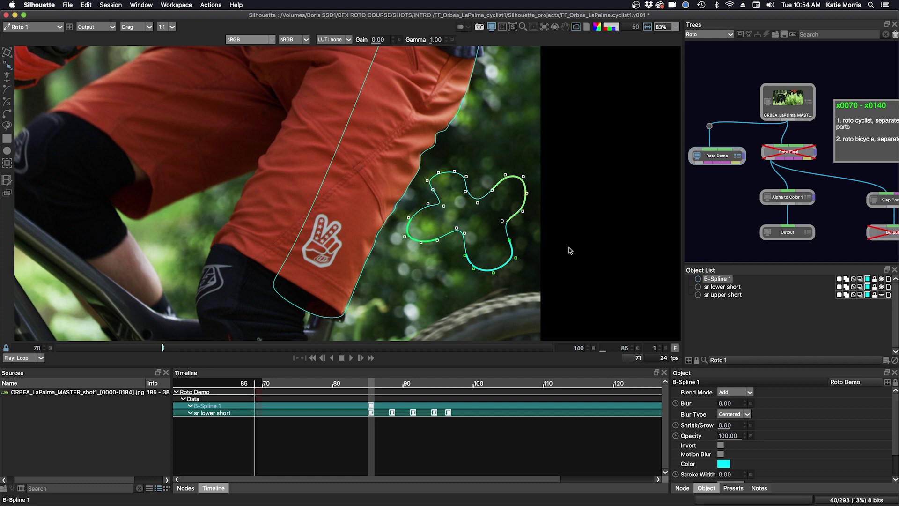
# - Set the color of point group 1 to Blue in the Colors preferences
pyautogui.press('super+comma')
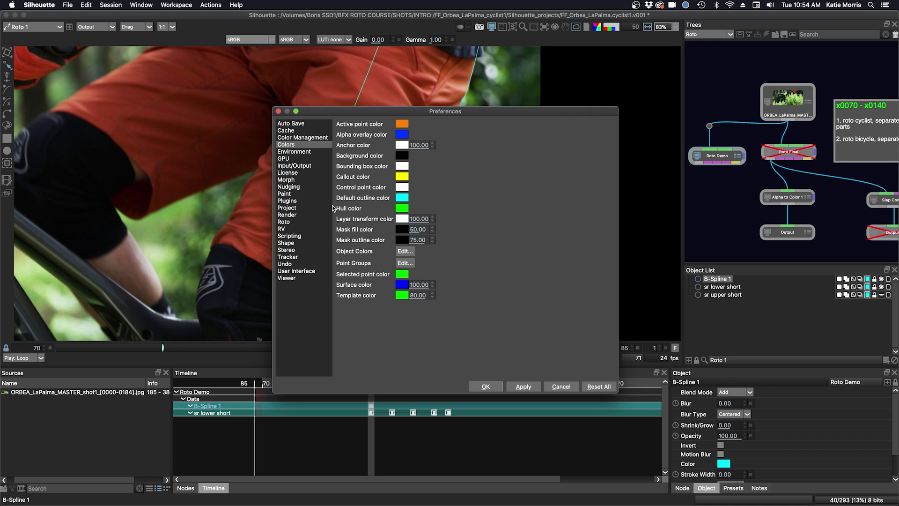
pyautogui.click(405, 263)
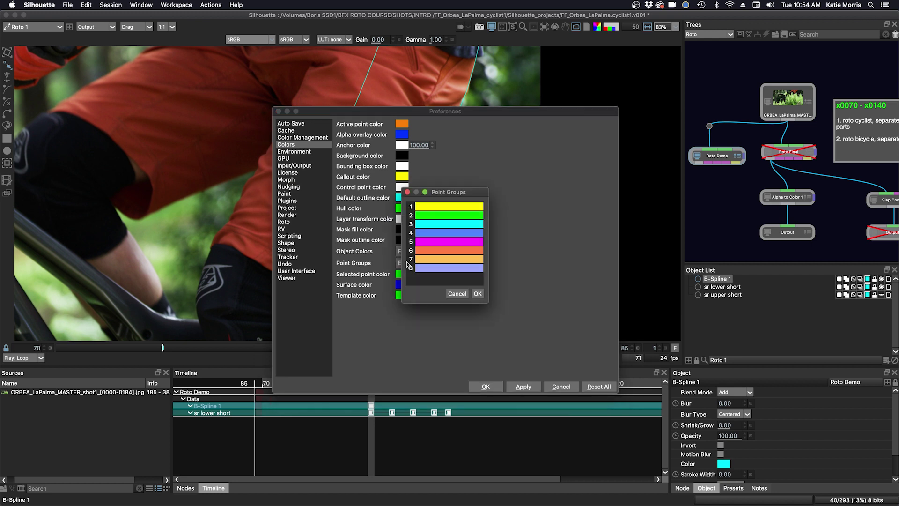
pyautogui.click(435, 207)
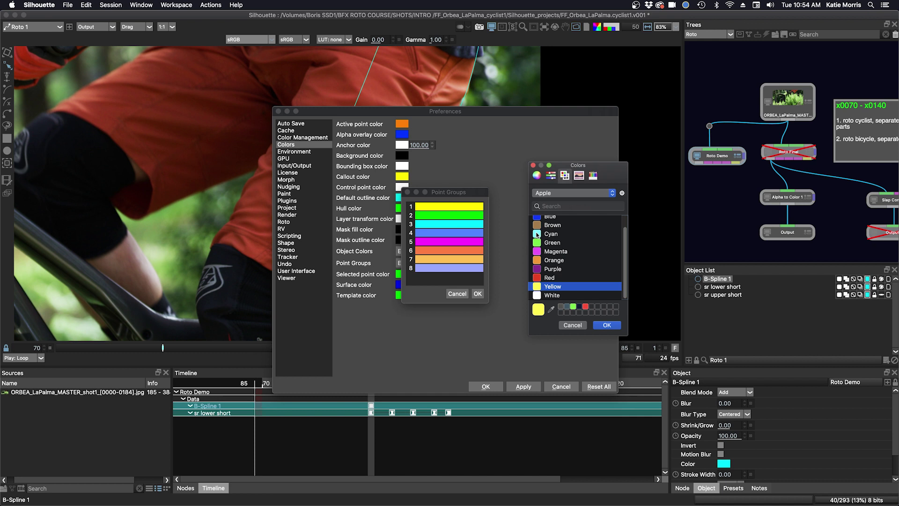
pyautogui.click(538, 217)
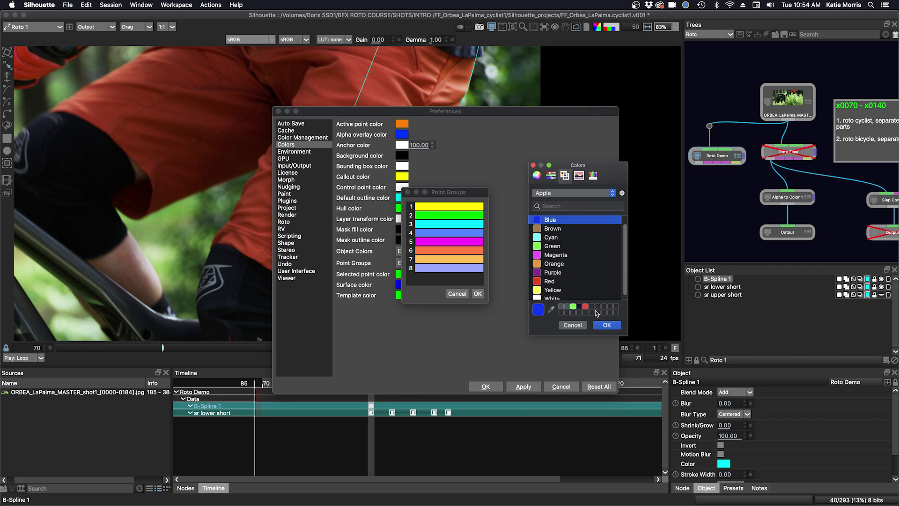
pyautogui.click(607, 325)
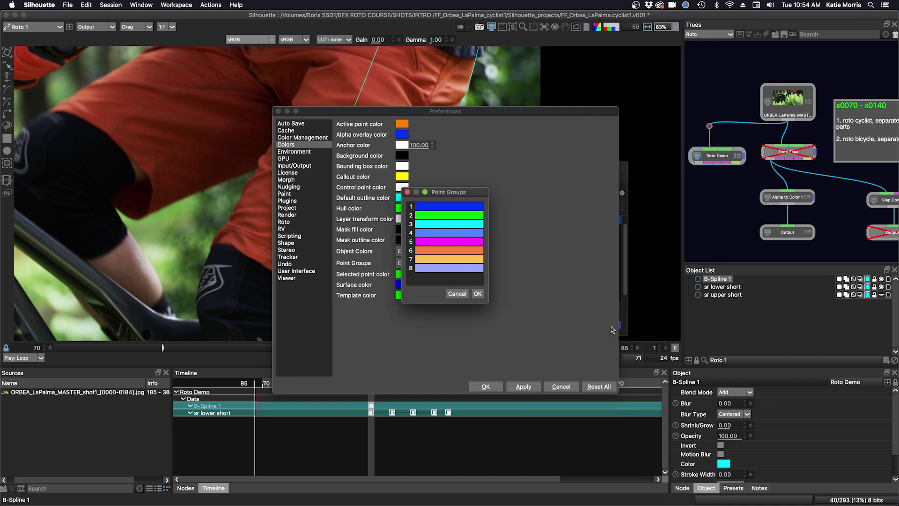
# - Set point group 2's color to Magenta and point group 3's to Purple, and accept the preferences
pyautogui.click(445, 217)
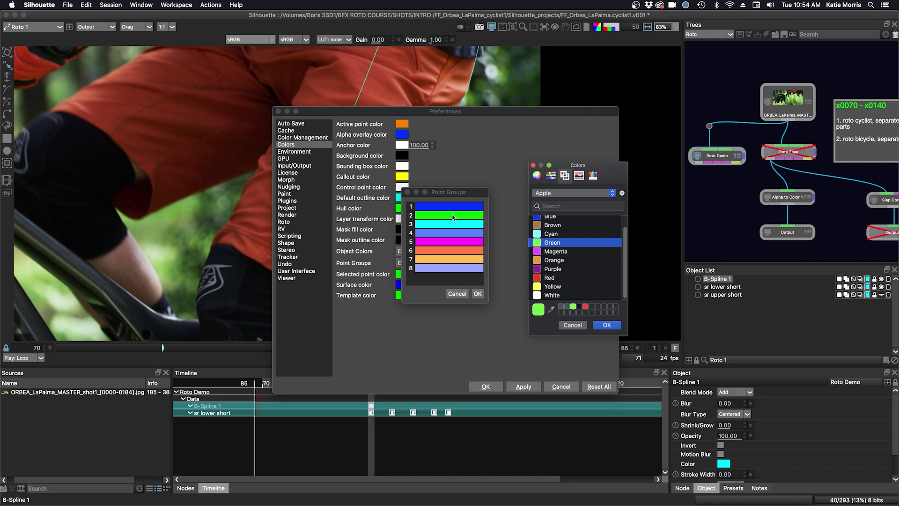
pyautogui.click(537, 252)
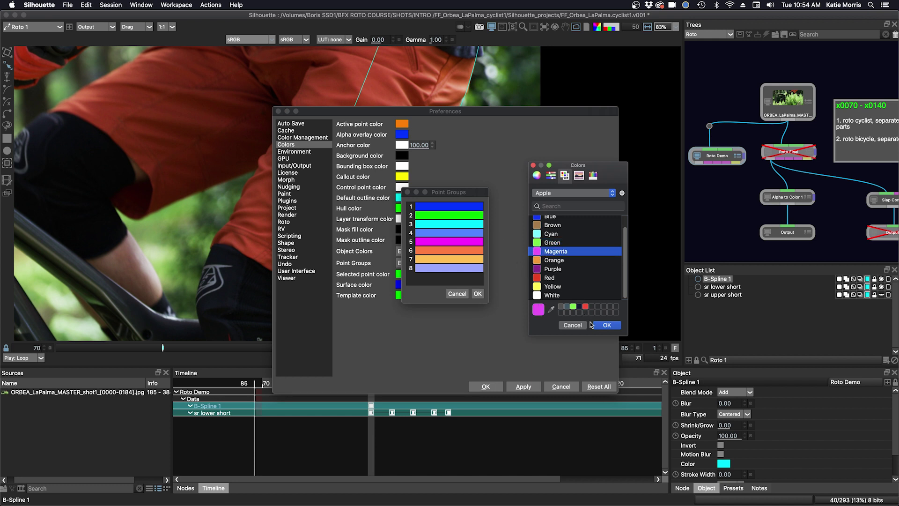
pyautogui.click(607, 325)
pyautogui.click(440, 226)
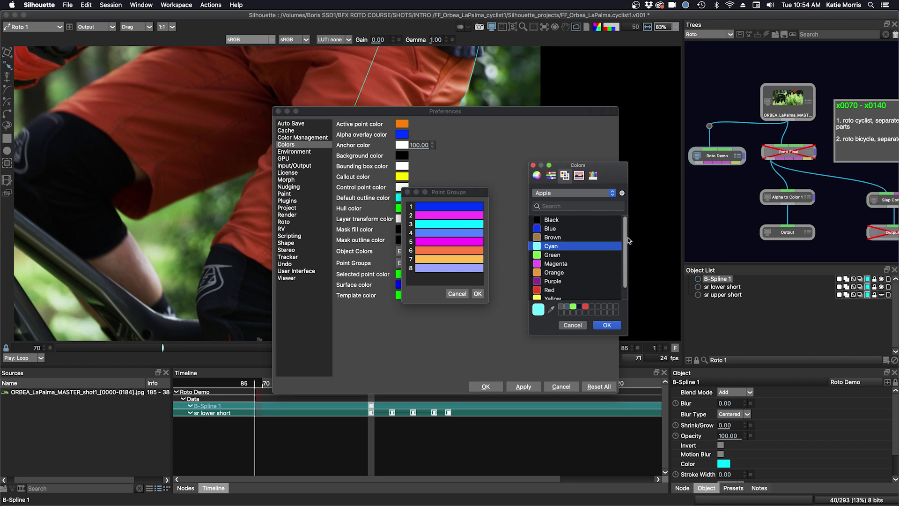
pyautogui.scroll(1, 623, 252)
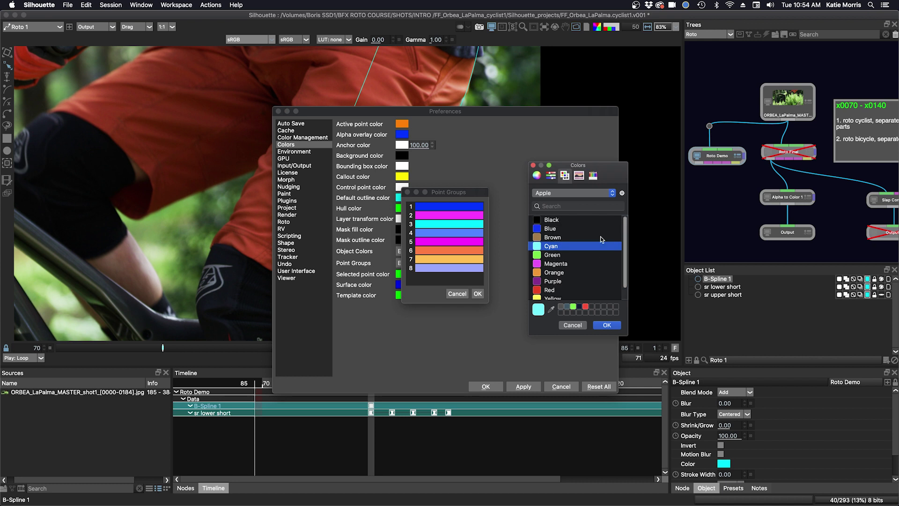
pyautogui.click(540, 282)
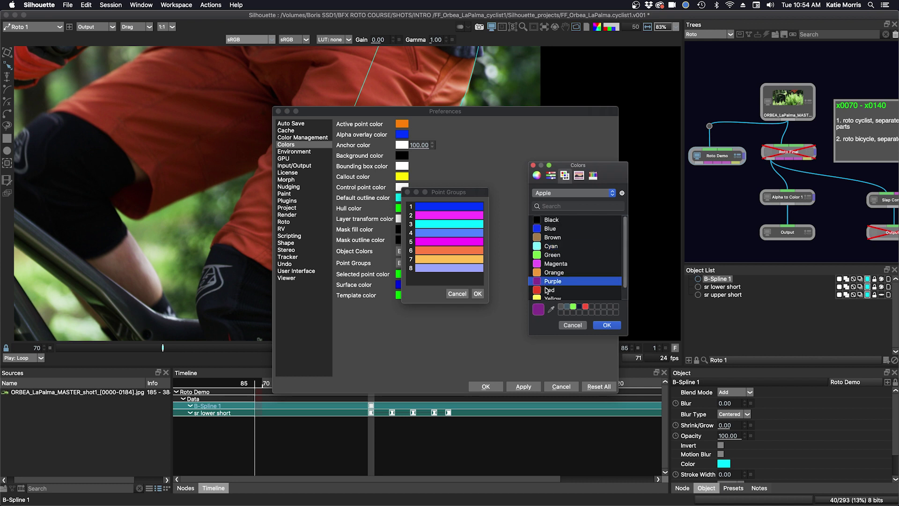
pyautogui.click(607, 324)
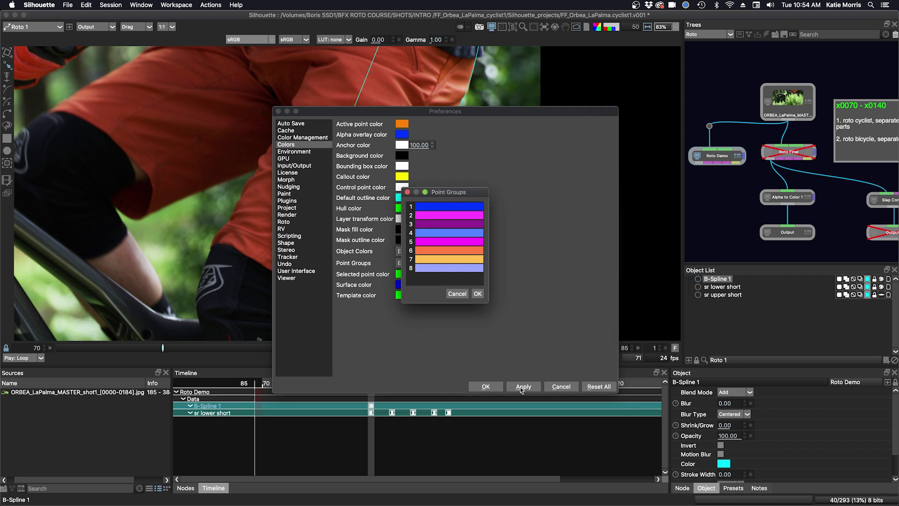
pyautogui.click(477, 294)
pyautogui.click(485, 387)
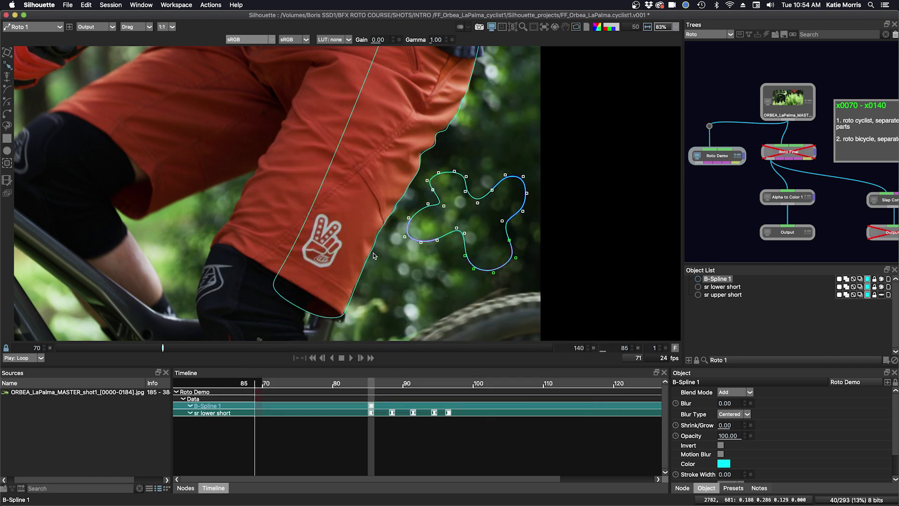
# - Inspect the recolored point groups on the left and bottom lobes of the B-Spline shape up close
pyautogui.scroll(2, 417, 249)
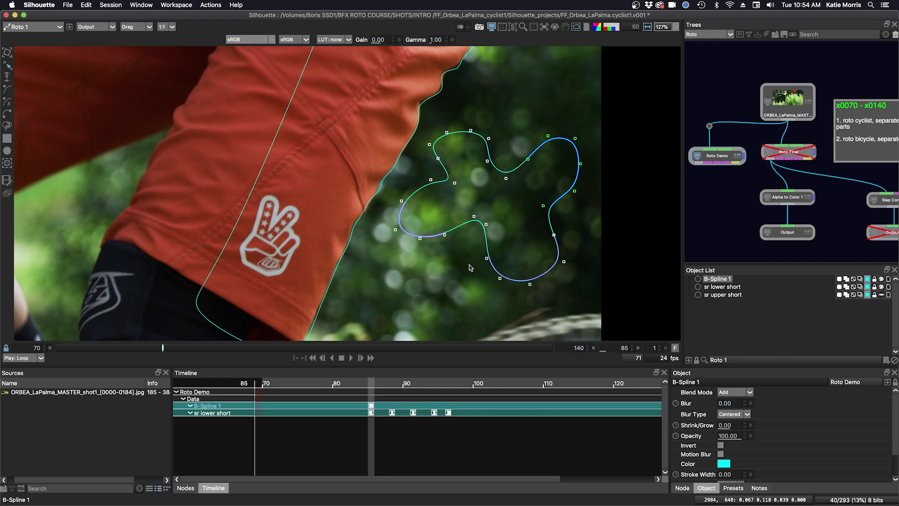
pyautogui.click(419, 239)
pyautogui.click(521, 284)
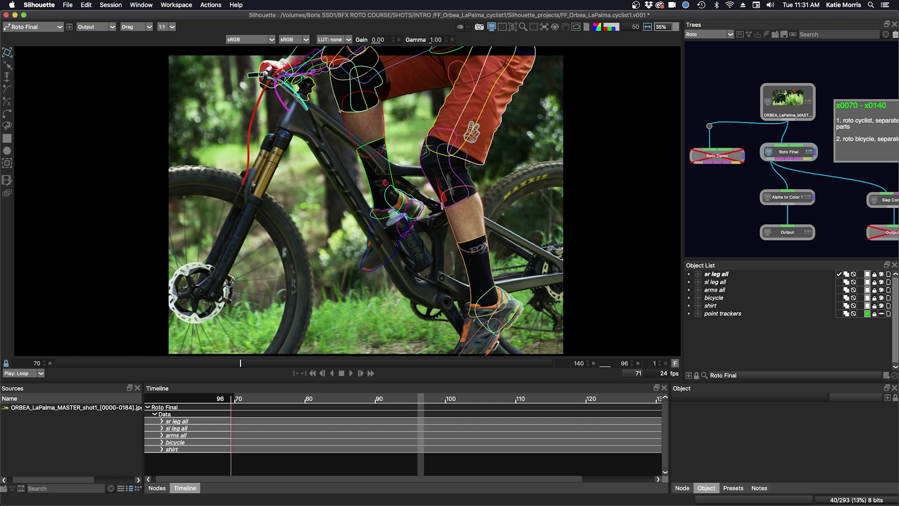
# - Select the Roto Final node and expand the sr leg all layer with its sublayers in an enlarged object list
pyautogui.click(786, 158)
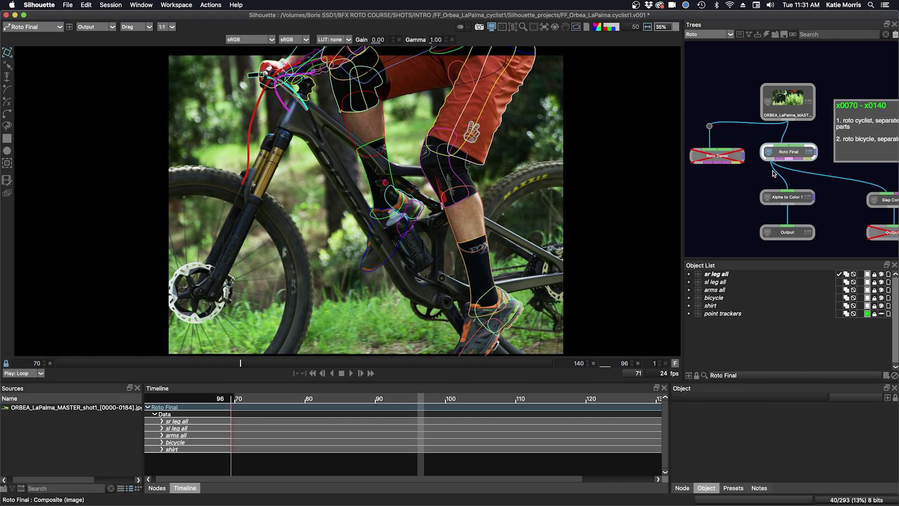
pyautogui.click(689, 278)
pyautogui.moveTo(702, 259); pyautogui.dragTo(714, 110)
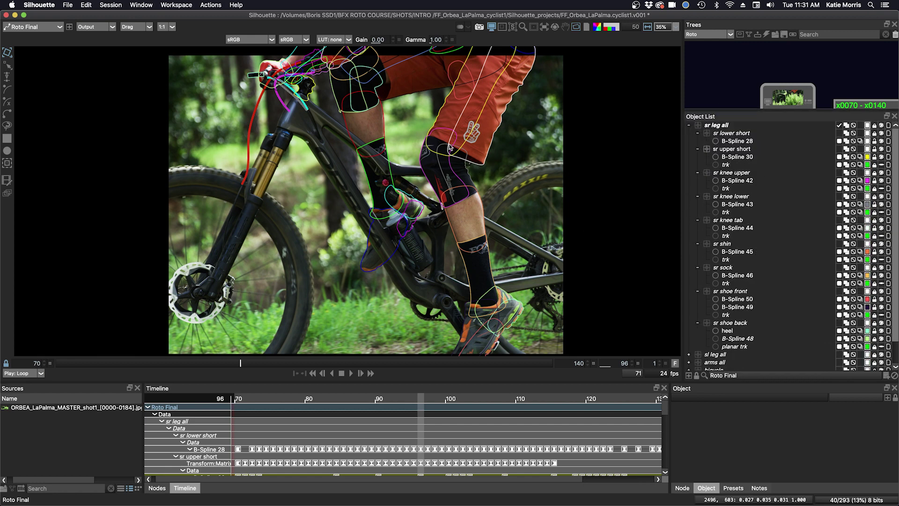
# - Examine the keyframes of sr lower short's B-Spline 28 against the footage from frame 88 to frame 101
pyautogui.moveTo(241, 364)
pyautogui.mouseDown()
pyautogui.moveTo(337, 368)
pyautogui.moveTo(241, 365)
pyautogui.mouseUp()
pyautogui.click(184, 363)
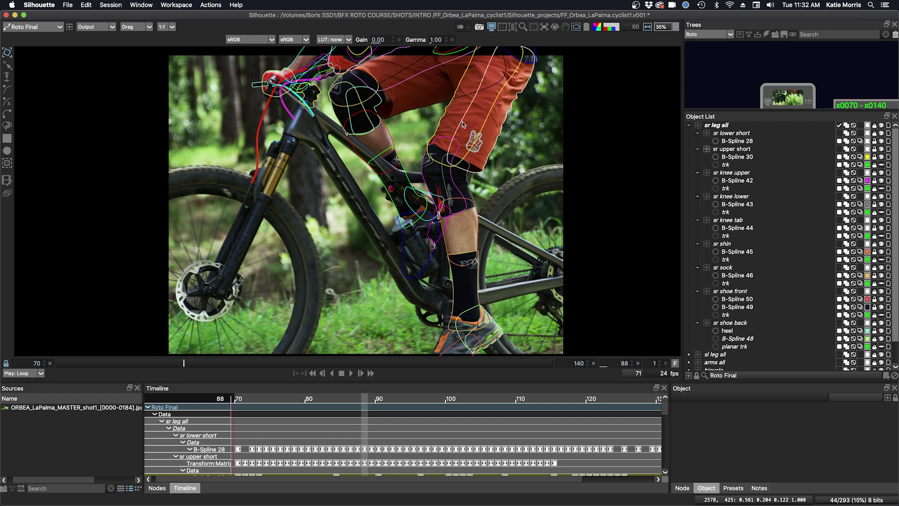
pyautogui.scroll(1, 463, 121)
pyautogui.moveTo(465, 121); pyautogui.dragTo(438, 193)
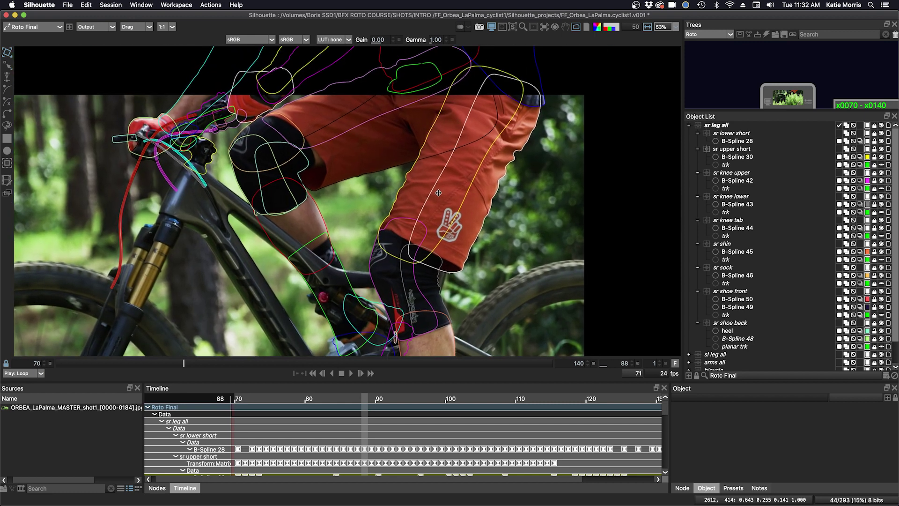
pyautogui.click(731, 142)
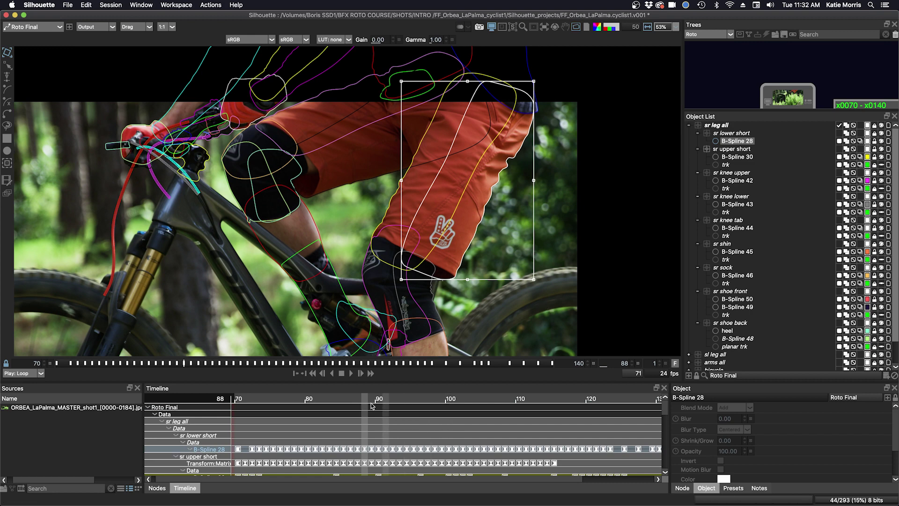
pyautogui.moveTo(371, 403)
pyautogui.mouseDown()
pyautogui.moveTo(419, 400)
pyautogui.moveTo(363, 400)
pyautogui.mouseUp()
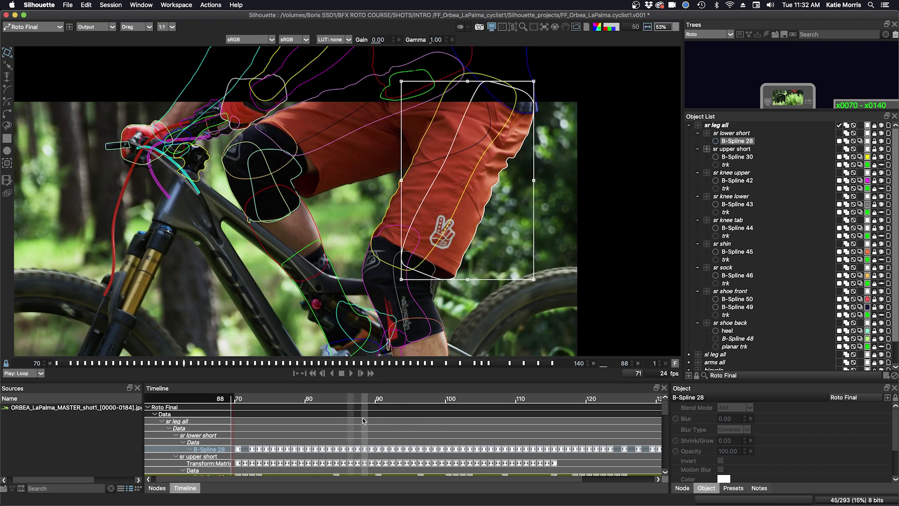
pyautogui.moveTo(365, 399); pyautogui.dragTo(454, 407)
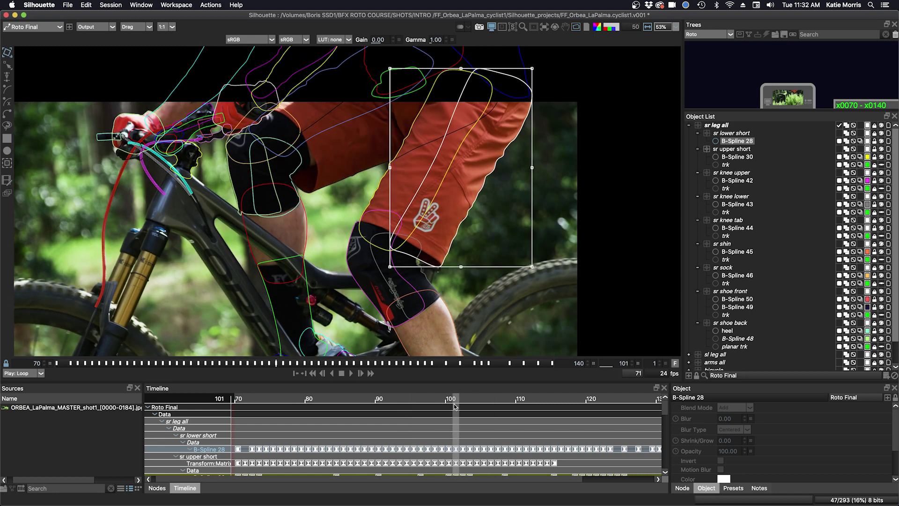
# - Examine the keyframes and fit of sr upper short's B-Spline 30 from frame 101 back to frame 83
pyautogui.click(745, 157)
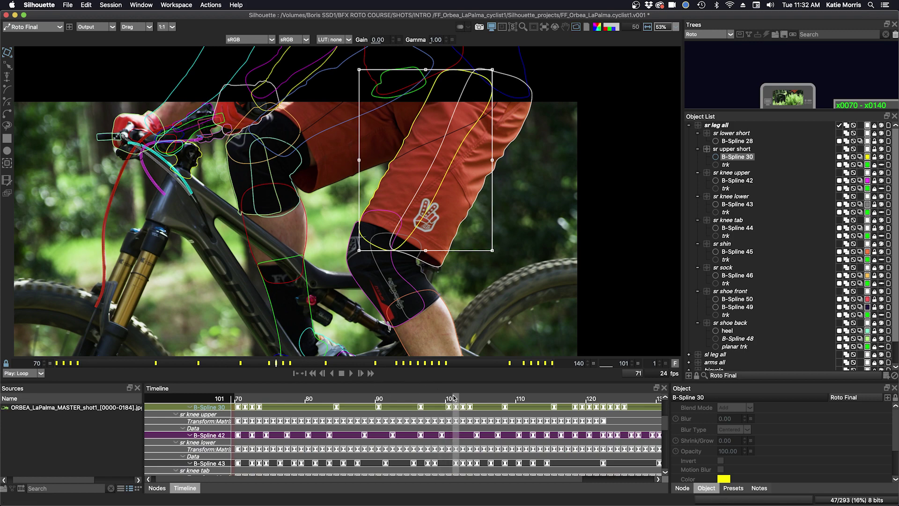
pyautogui.moveTo(454, 398); pyautogui.dragTo(340, 399)
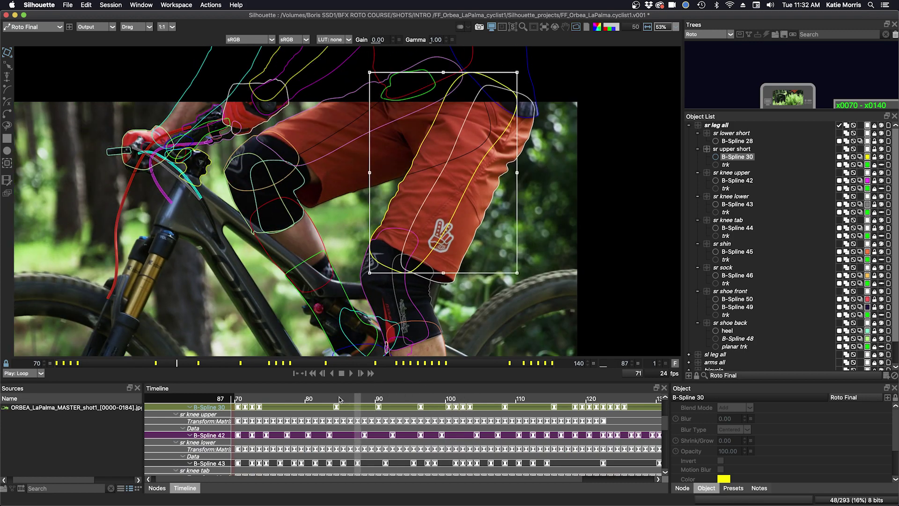
pyautogui.press('Left')
pyautogui.press('Left')
pyautogui.press('Left')
pyautogui.press('Left')
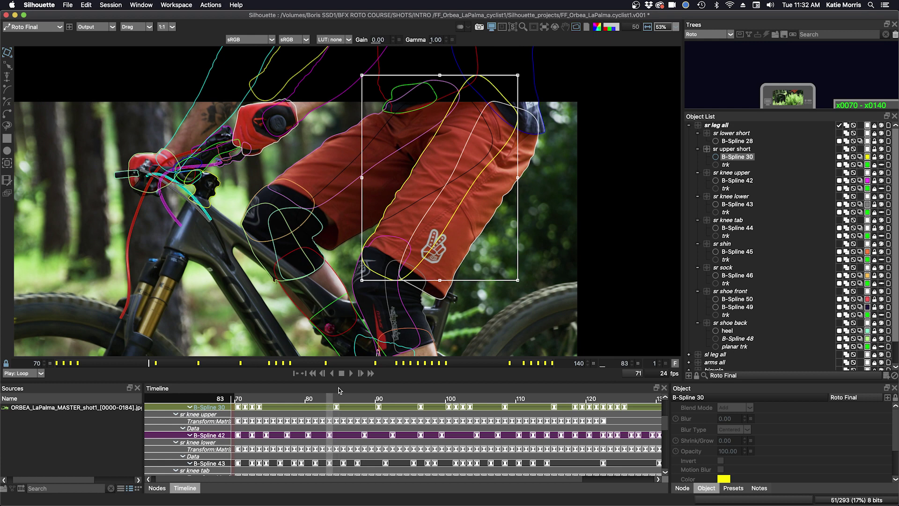
# - Compare the keyframe spacing of the sr leg all shapes in an enlarged timeline, and scrub to frame 118
pyautogui.moveTo(340, 383); pyautogui.dragTo(338, 308)
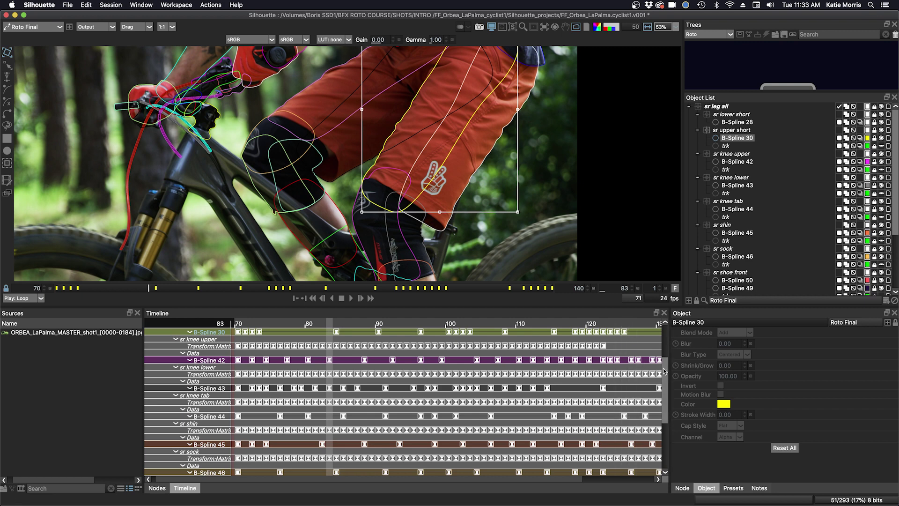
pyautogui.moveTo(663, 371); pyautogui.dragTo(663, 343)
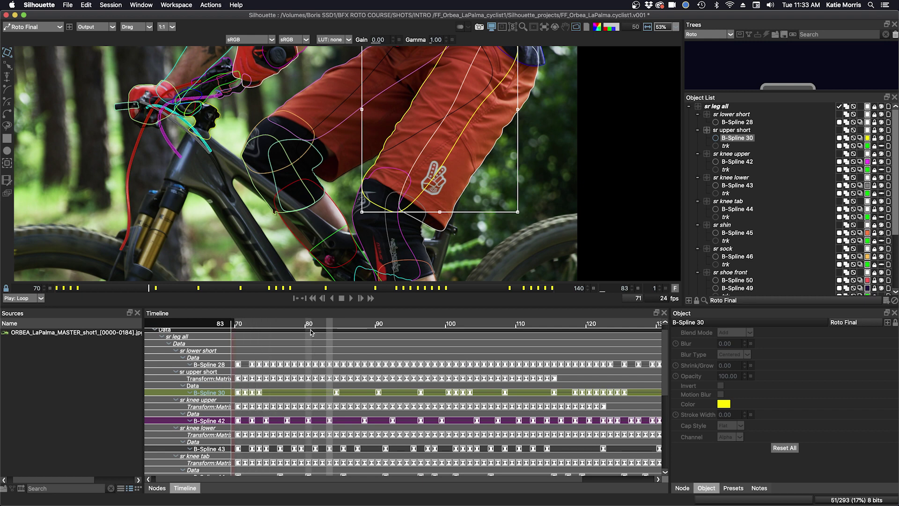
pyautogui.moveTo(331, 323); pyautogui.dragTo(577, 315)
pyautogui.moveTo(360, 187); pyautogui.dragTo(404, 241)
pyautogui.moveTo(402, 311); pyautogui.dragTo(402, 367)
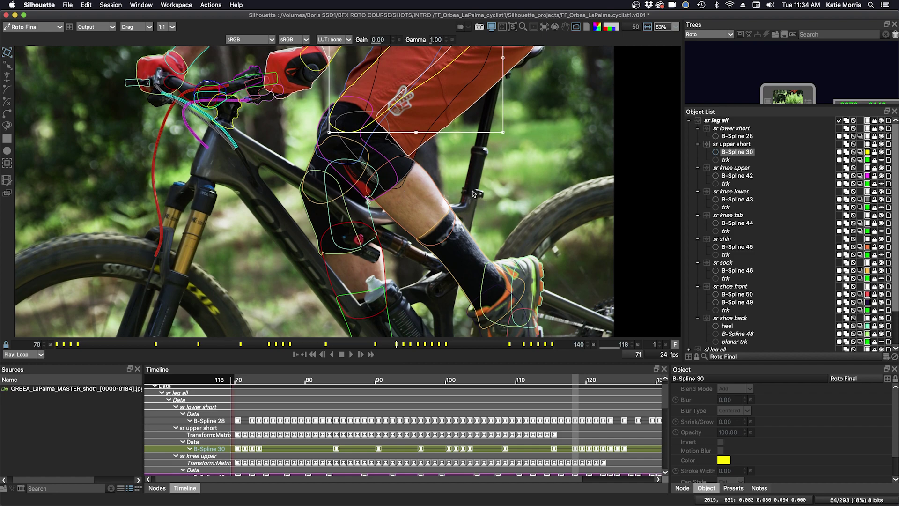
# - Deselect B-Spline 30 and play the shot with all the final roto shapes displayed
pyautogui.click(473, 193)
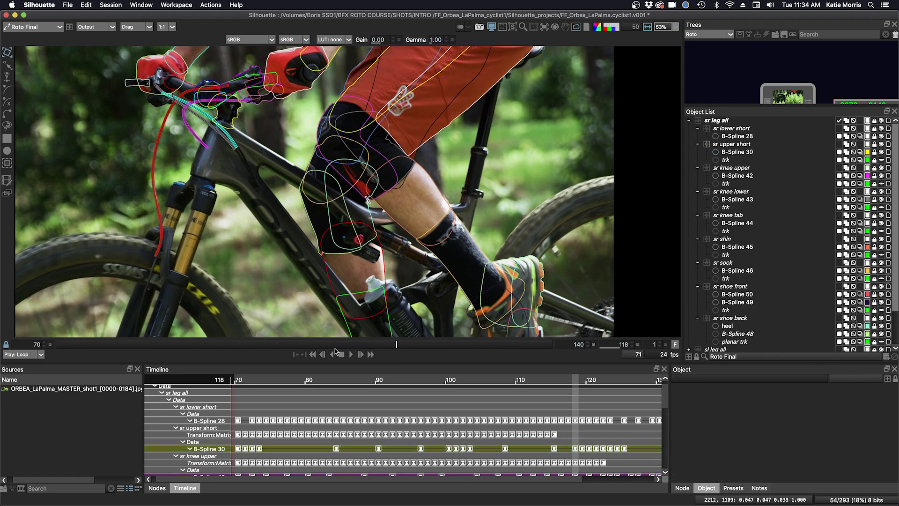
pyautogui.click(351, 355)
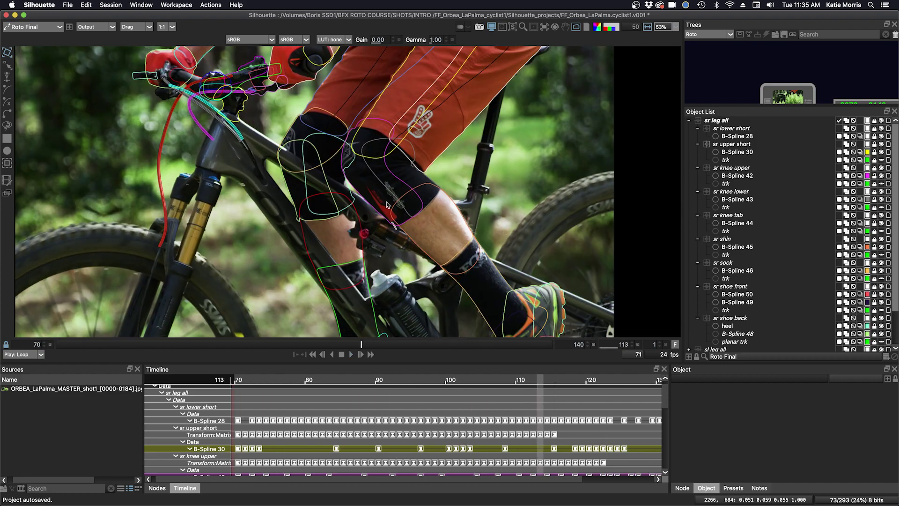
# - Examine the shapes around the handlebar and the long front cable of the bicycle at frame 113
pyautogui.moveTo(342, 164); pyautogui.dragTo(536, 216)
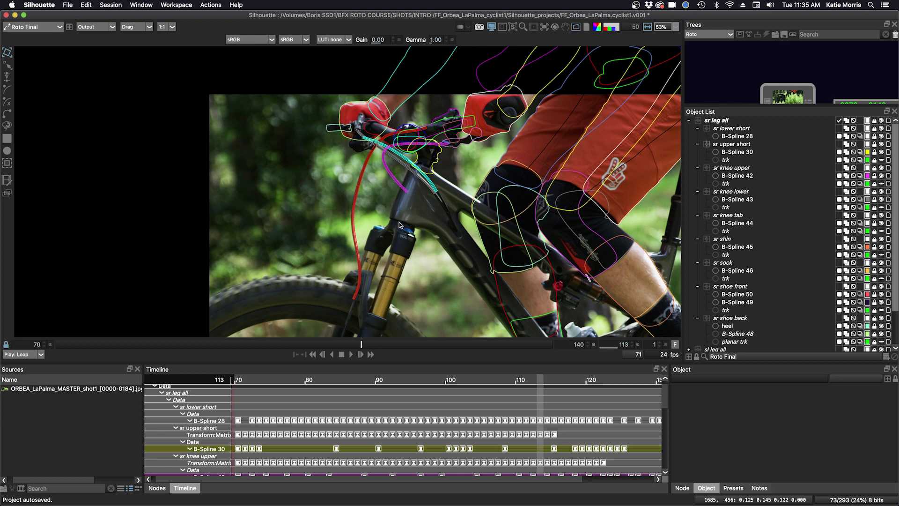
pyautogui.scroll(5, 336, 209)
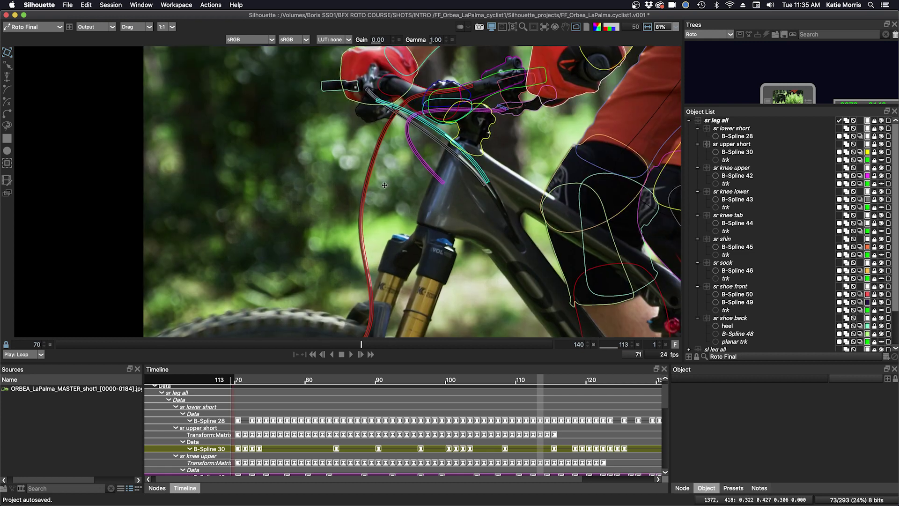
pyautogui.hscroll(2, 367, 189)
pyautogui.moveTo(367, 189); pyautogui.dragTo(355, 185)
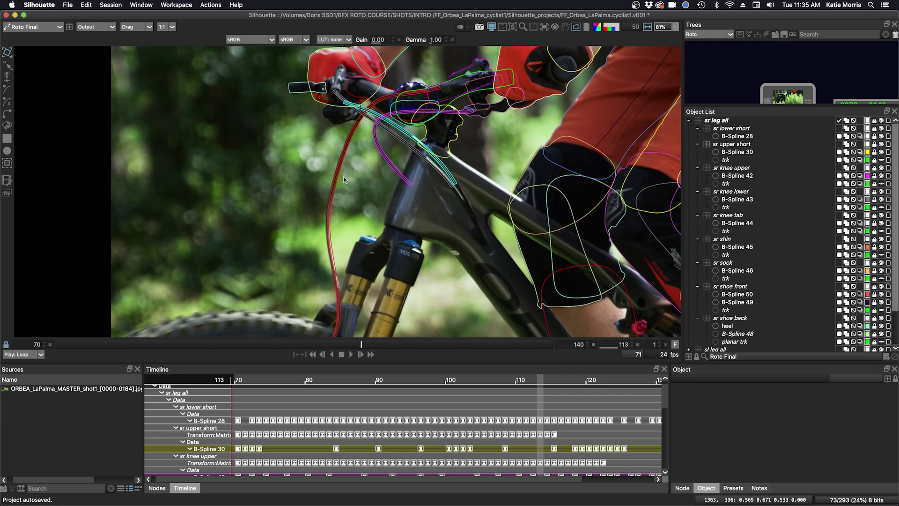